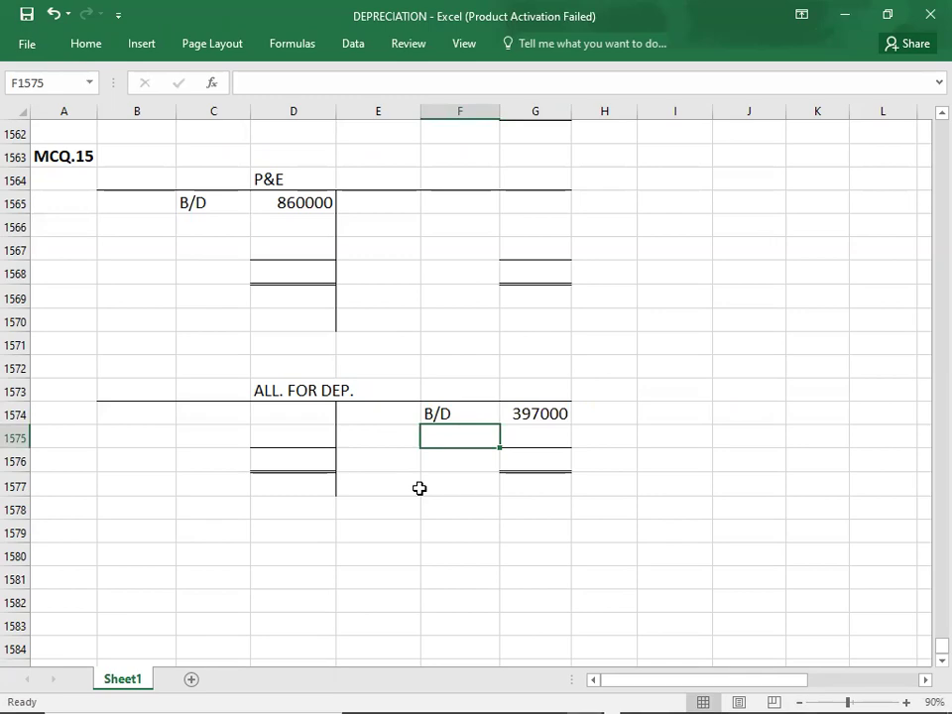
Step: In the depreciation PDF in Adobe Acrobat Reader, highlight the words "written down" in Q.15
scroll(263, 372, down, 1)
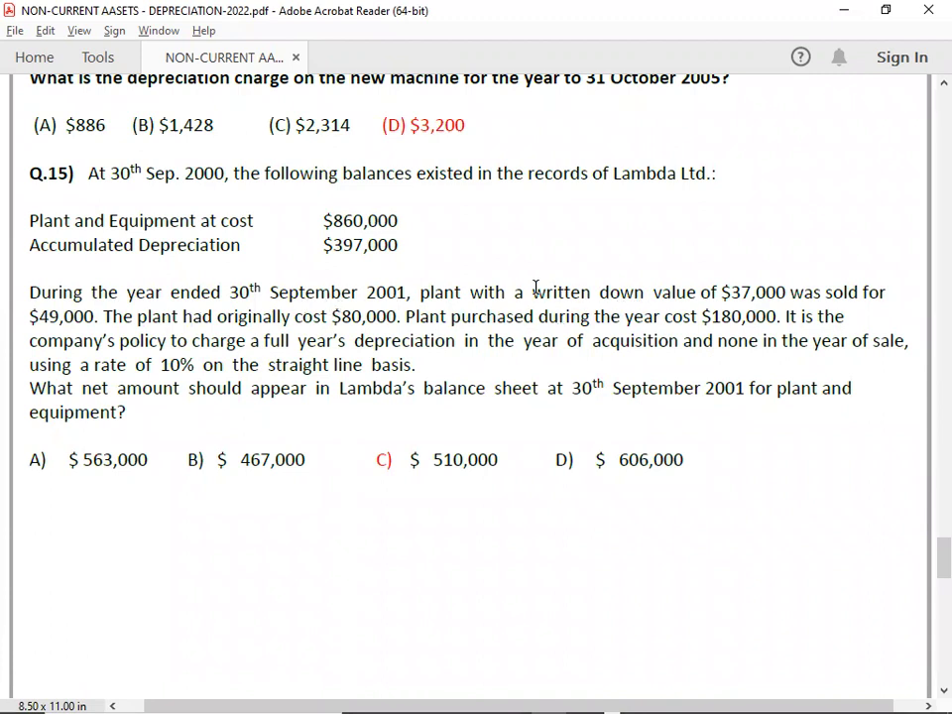
drag(533, 291, 619, 292)
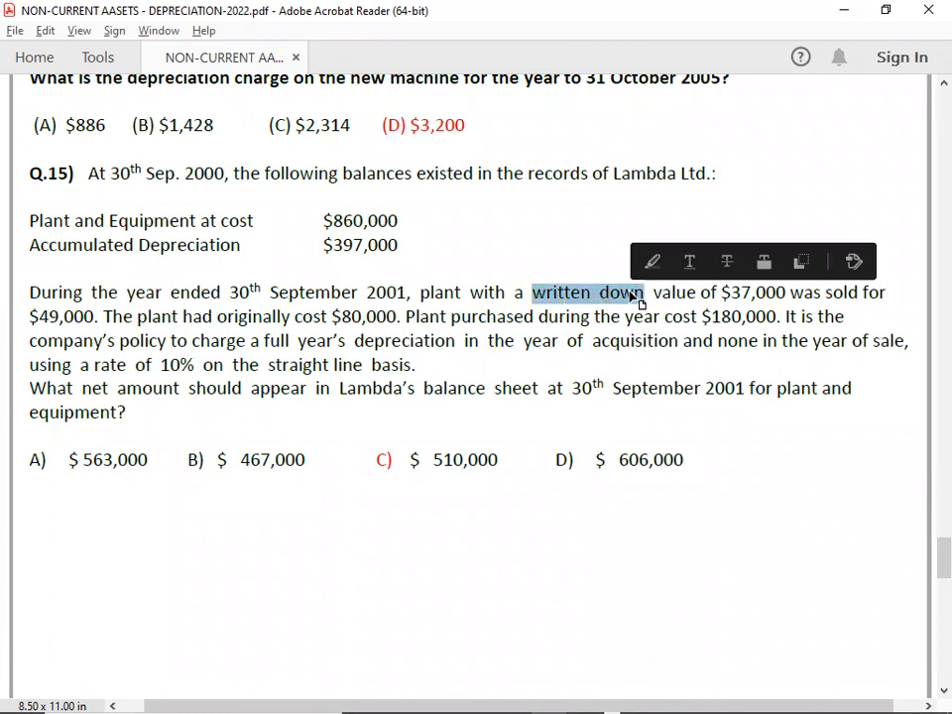
click(654, 260)
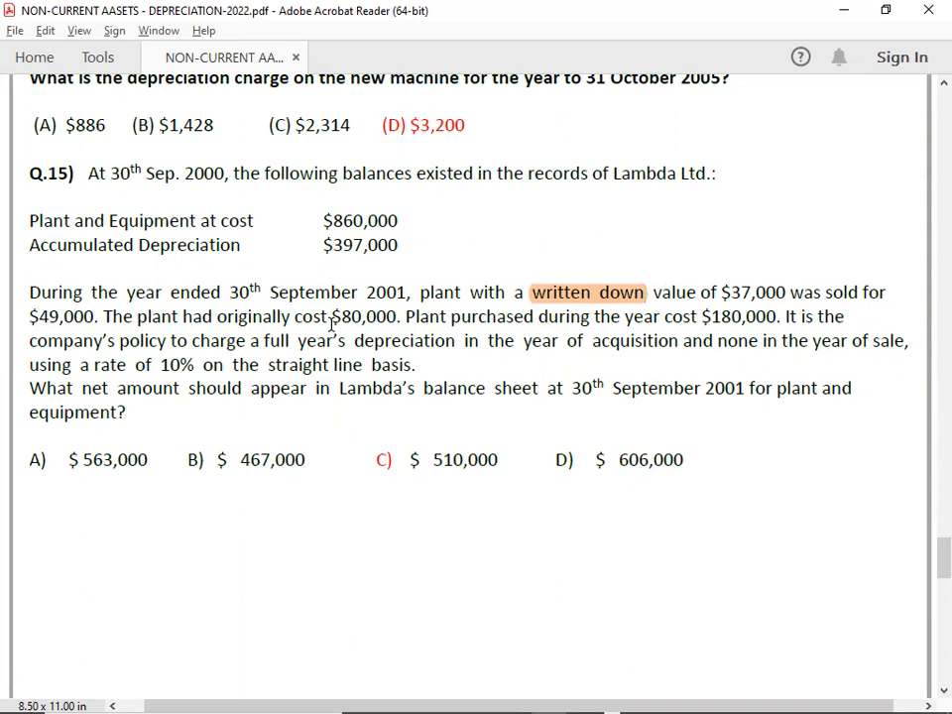
Step: Switch to the Excel workbook and label the first journal entry with DISPOSAL in I1565 and P&E in J1566
key(alt+Tab)
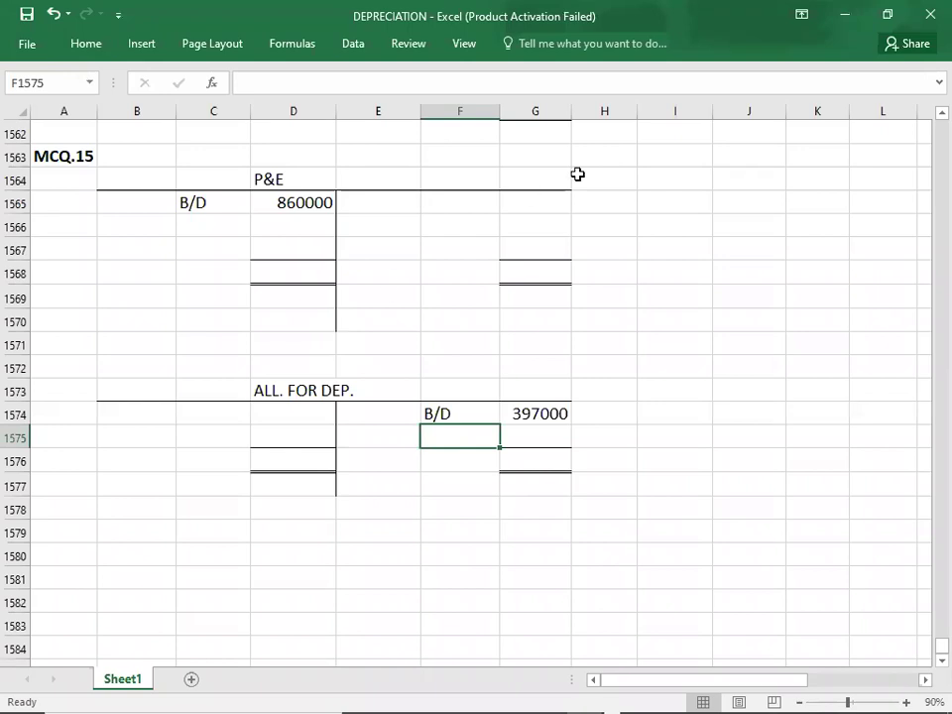
click(675, 208)
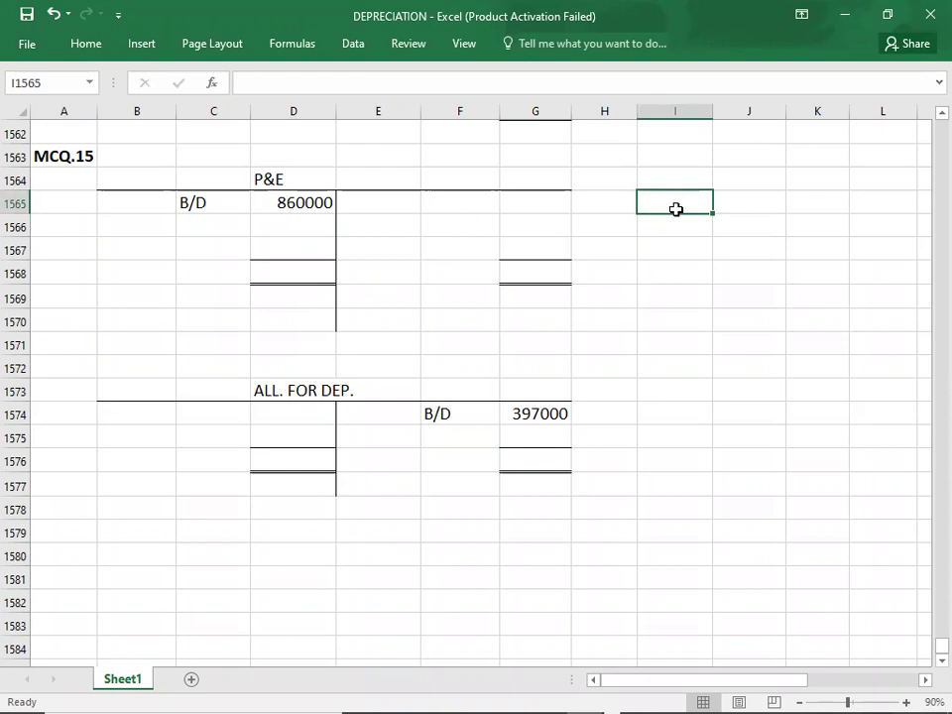
text(DISPOSAL)
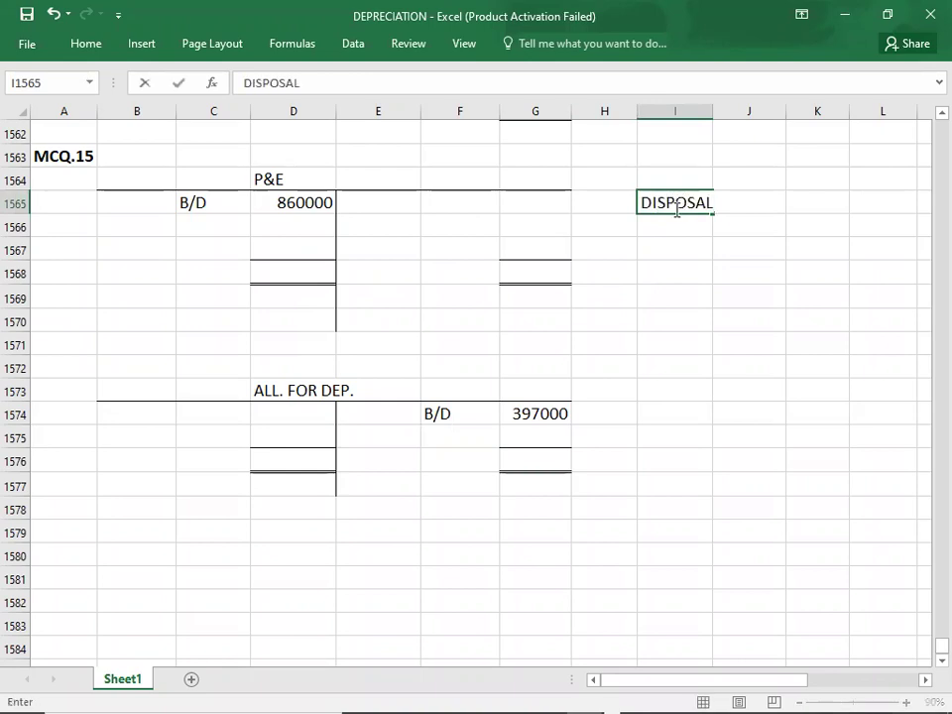
key(Return)
key(Return)
key(Up)
key(Right)
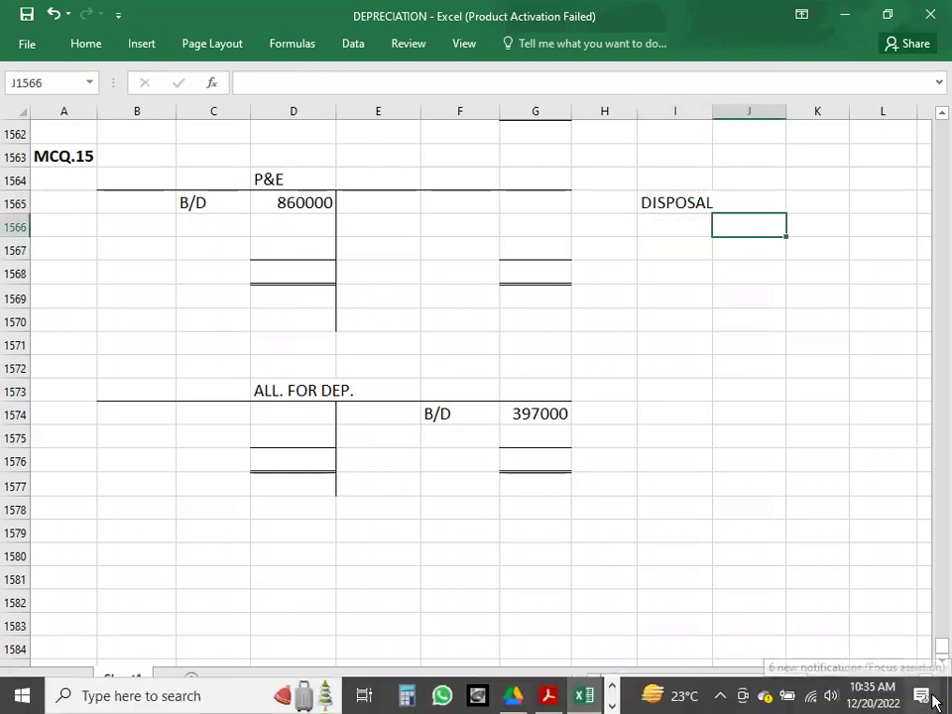
text(Pe)
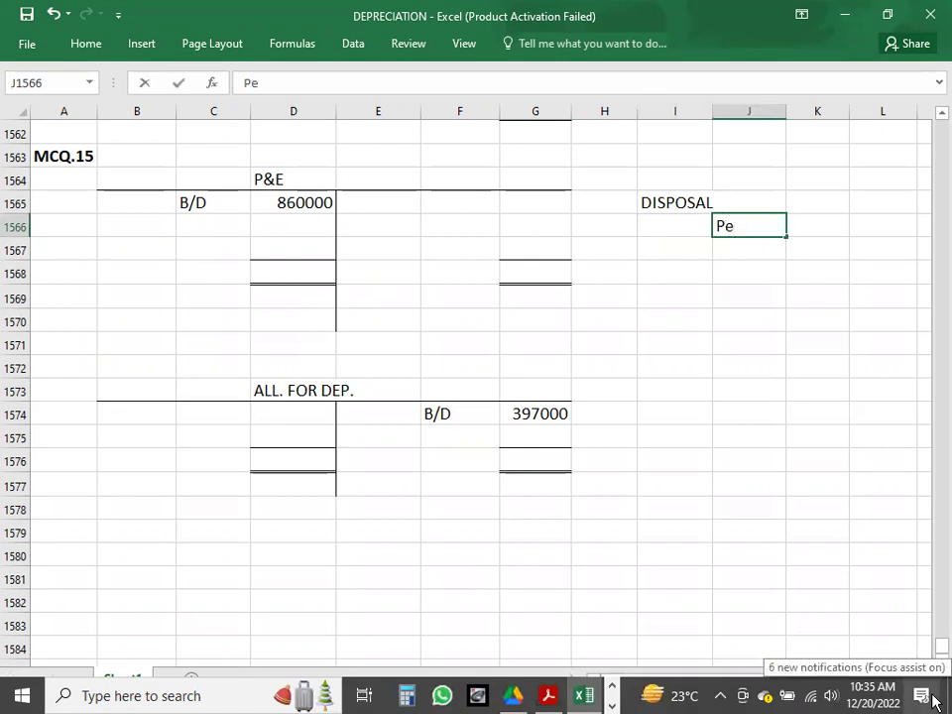
click(931, 700)
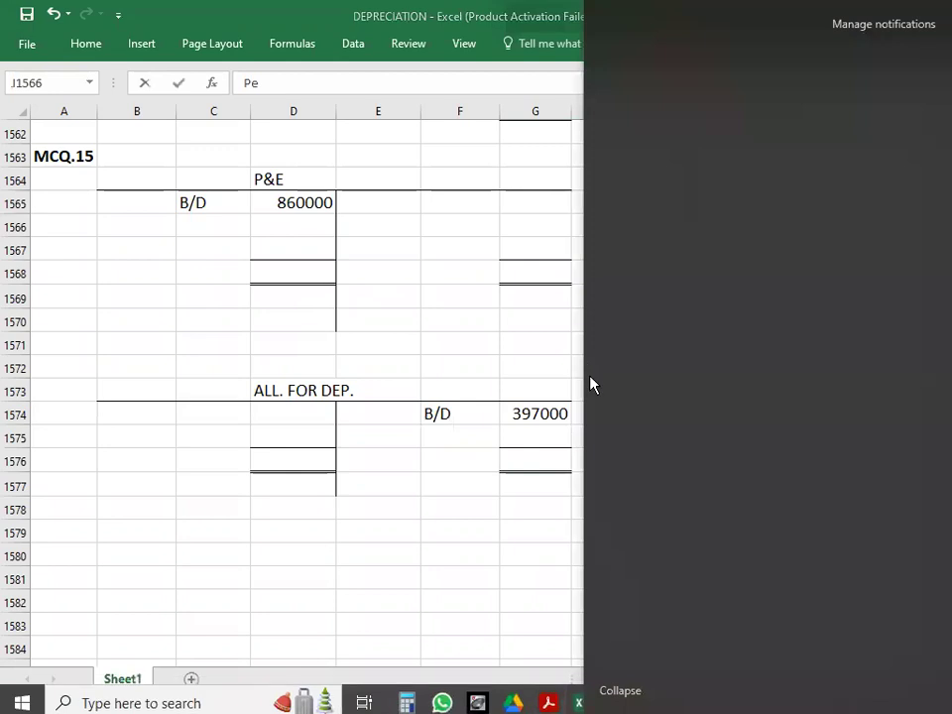
click(399, 291)
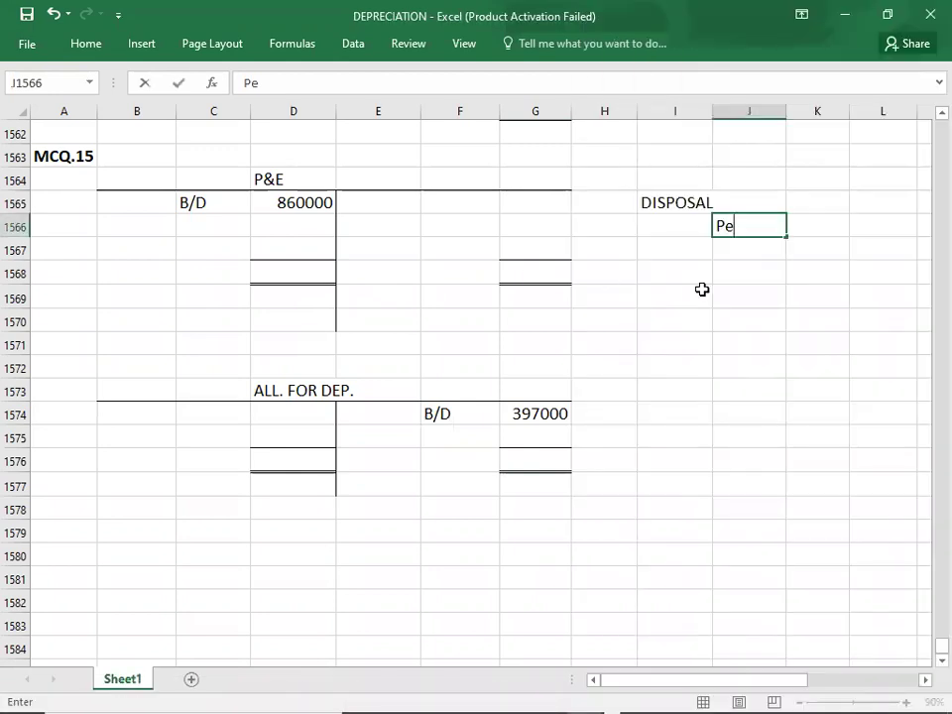
text(&E)
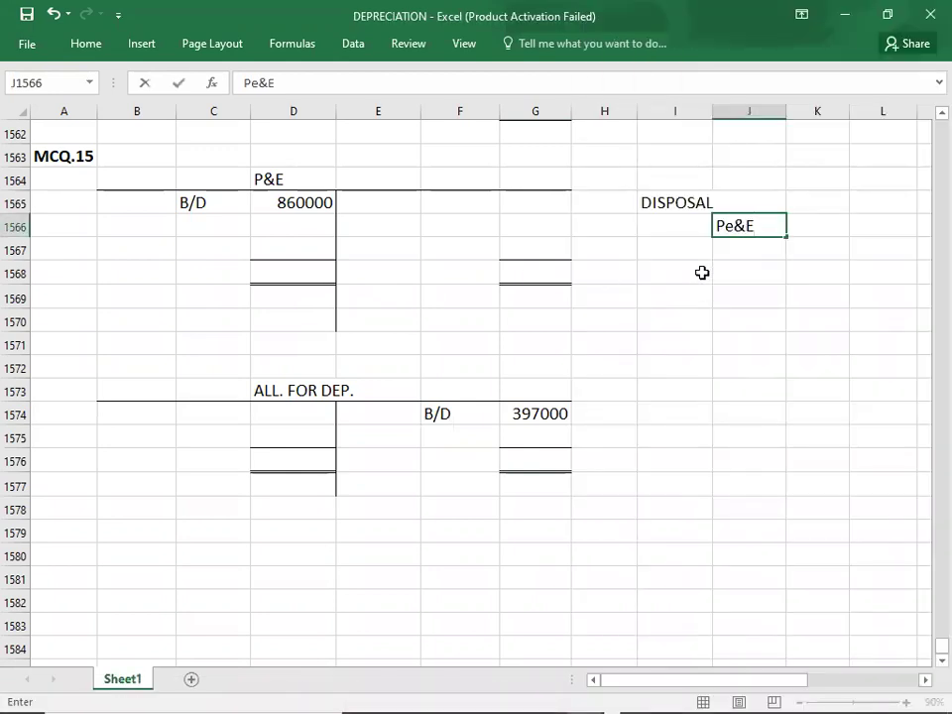
key(BackSpace)
key(BackSpace)
key(BackSpace)
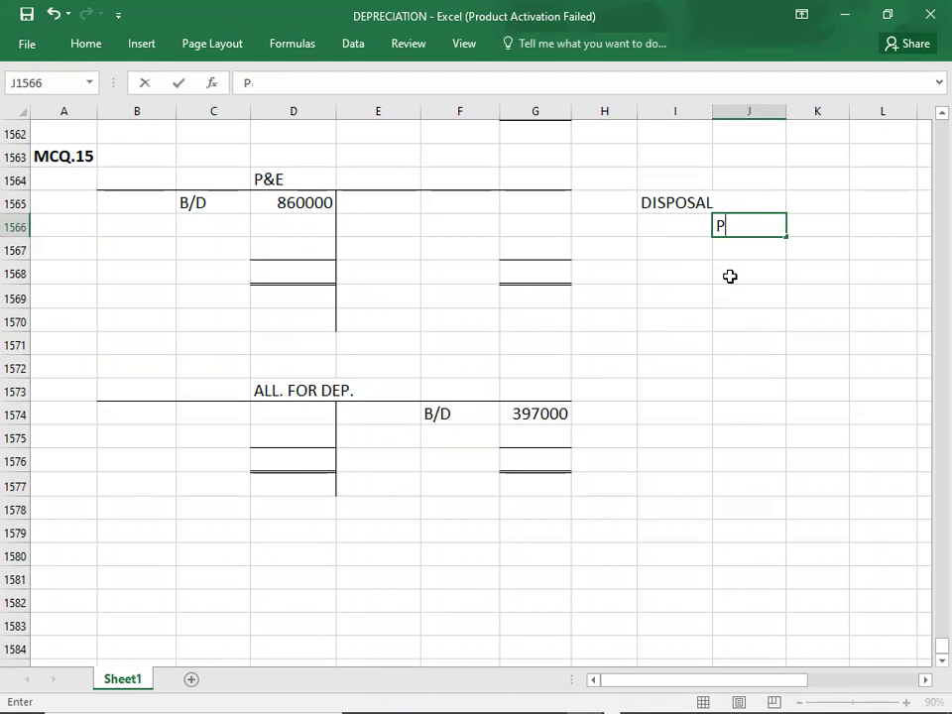
text(&E)
Step: Enter 80000 as the disposal debit in K1565 and 80000 as the P&E credit in L1566
click(833, 203)
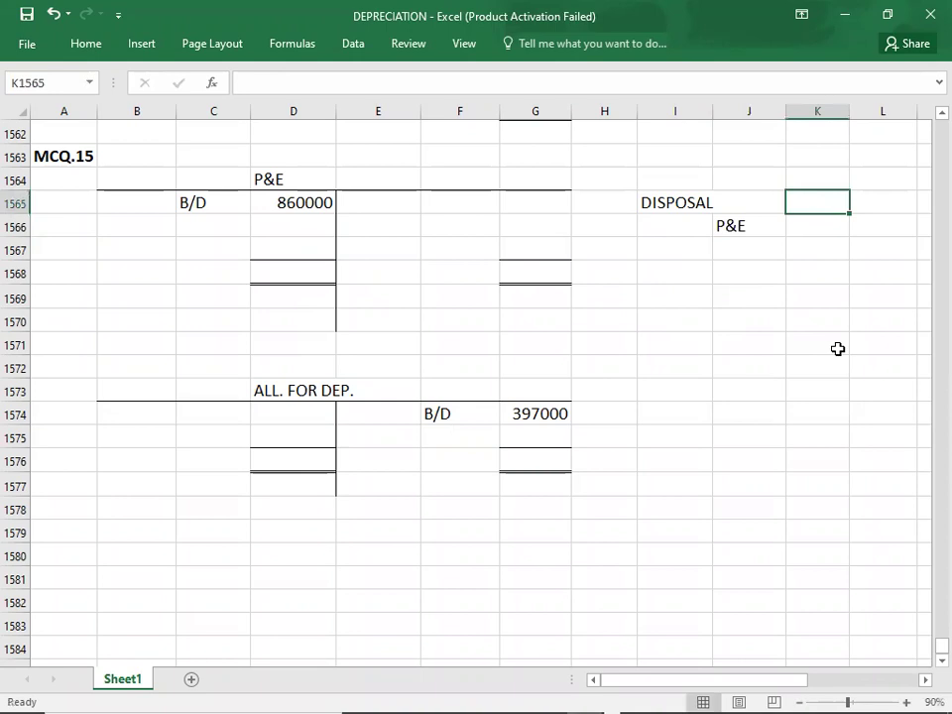
text(80000)
key(Tab)
key(Down)
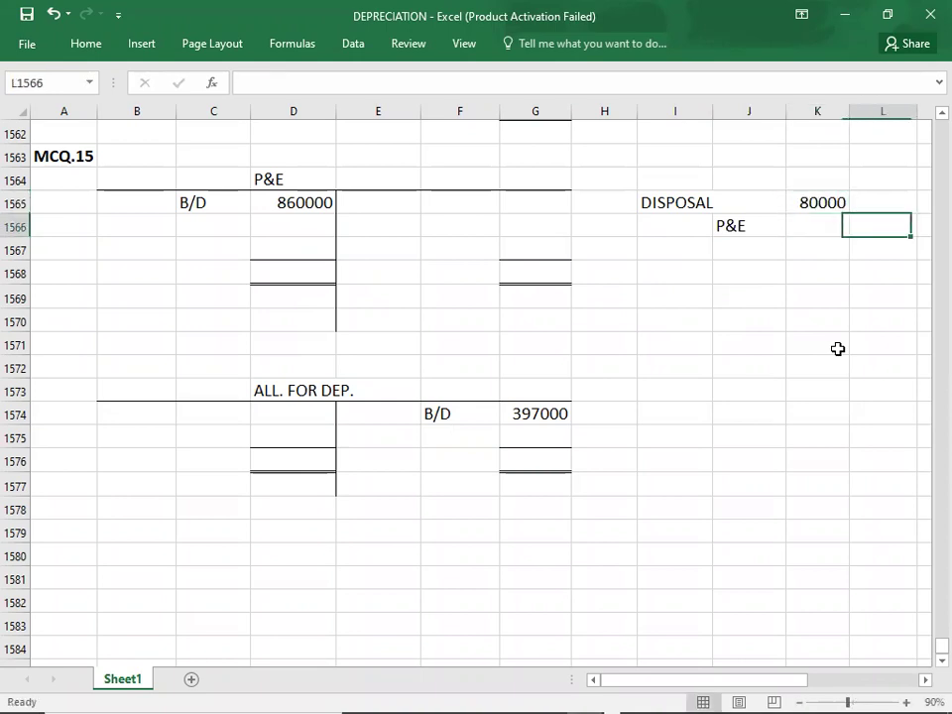
text(80000)
key(Return)
key(Left)
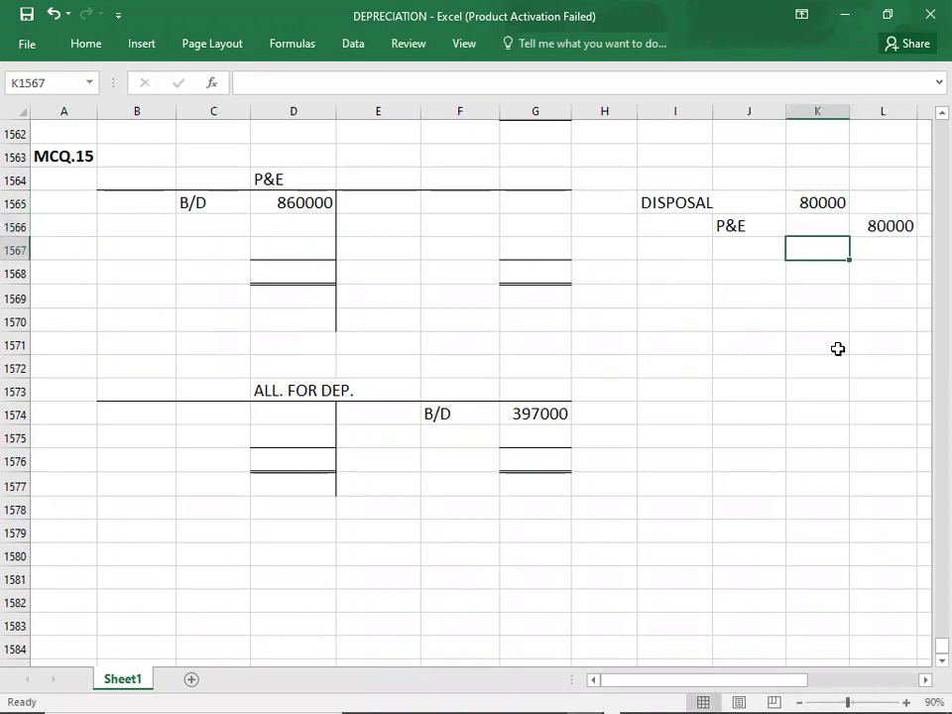
Step: Label the second journal entry with ALL. FOR DEP. in I1568 and DISPOSAL in J1569
click(683, 285)
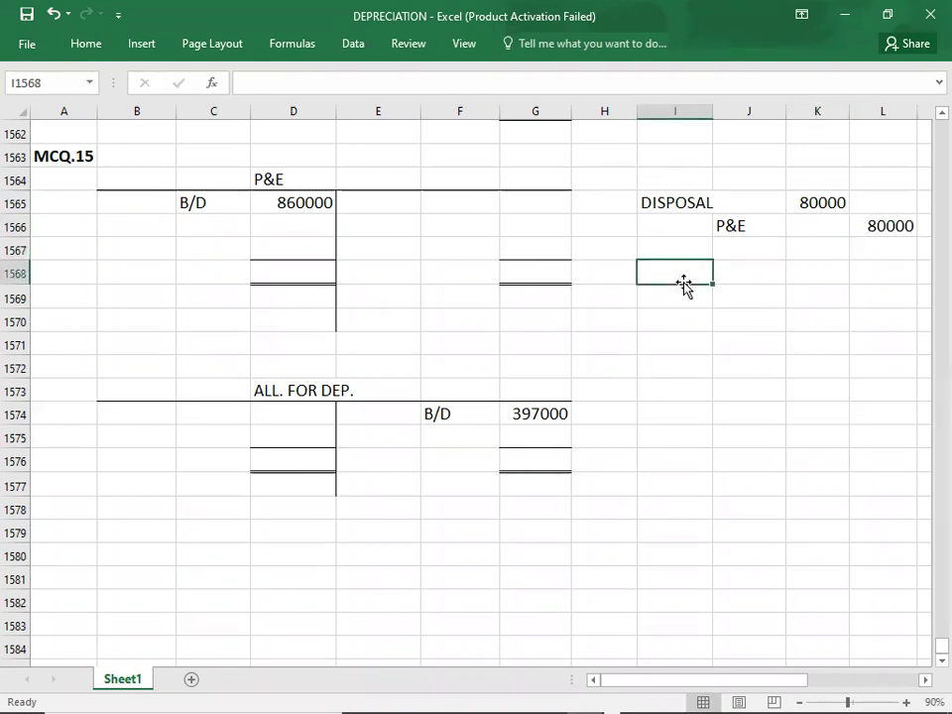
text(A)
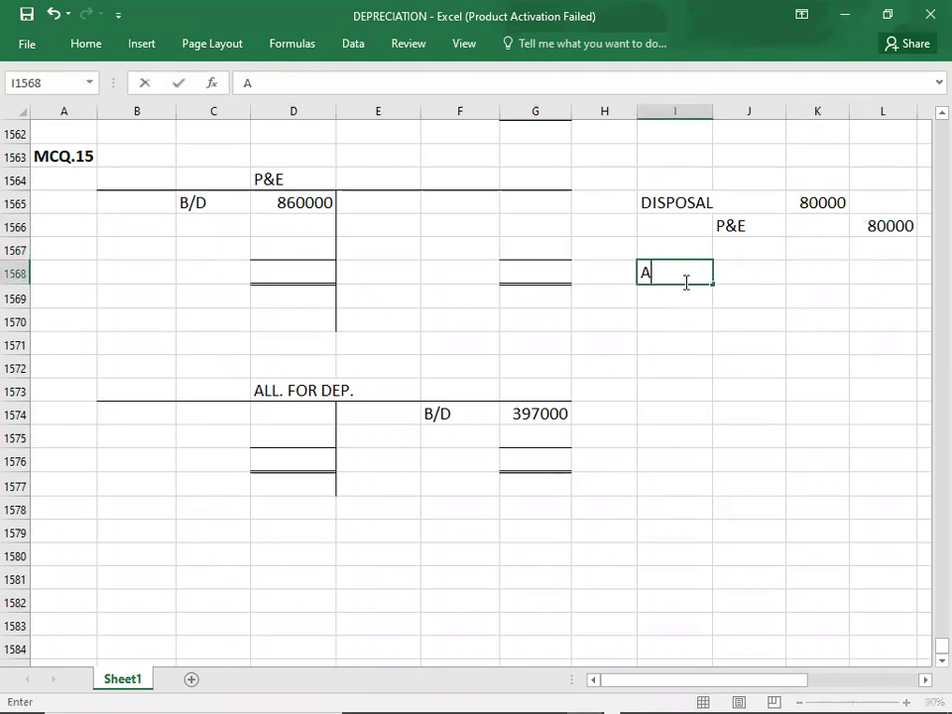
text(LL. FOR DEP.)
click(684, 283)
key(Down)
key(Right)
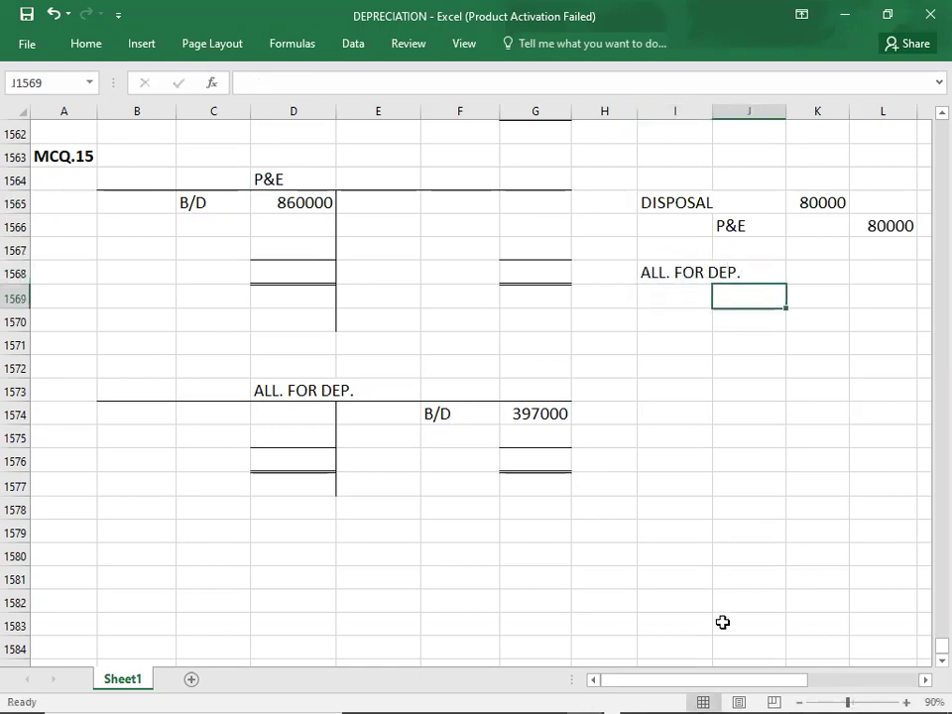
text(DISPOSAL)
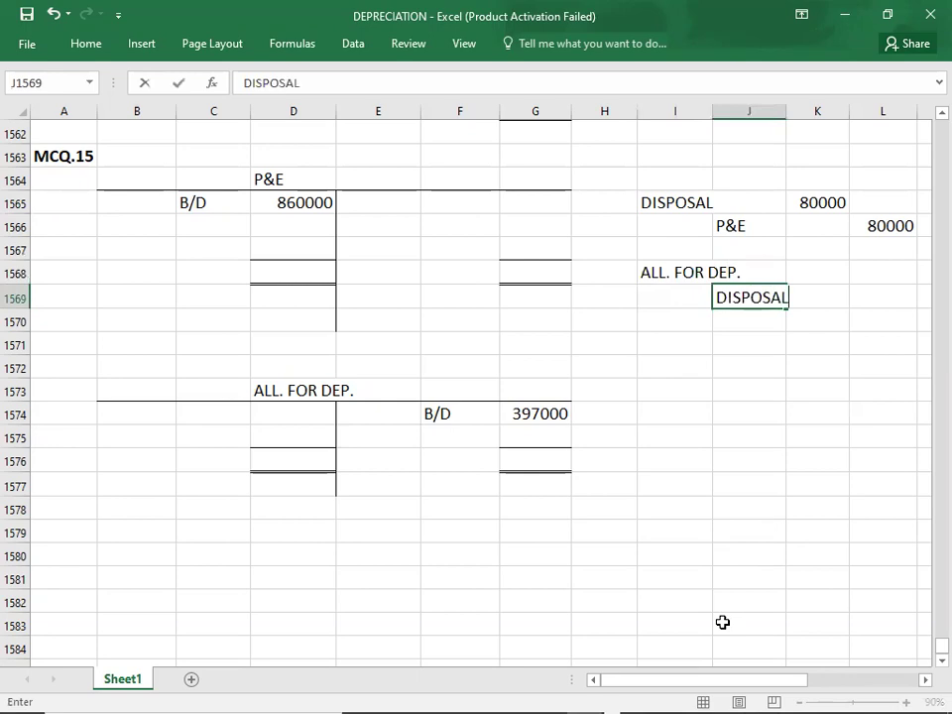
Step: Check the question in the PDF, then enter 43000 as the debit in K1568 and as the credit in L1569
click(816, 268)
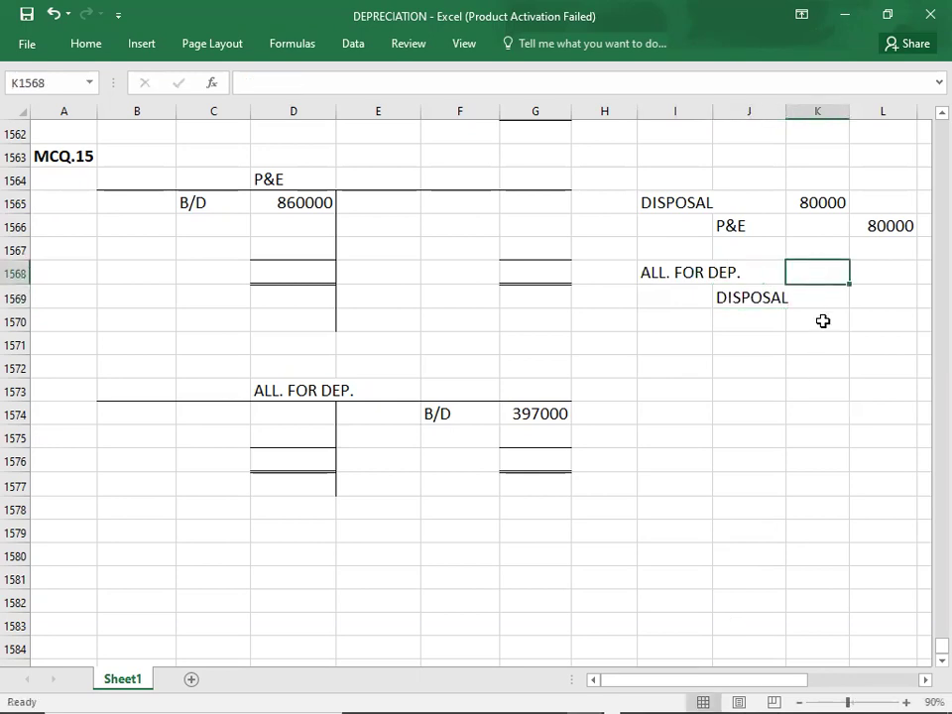
key(alt+Tab)
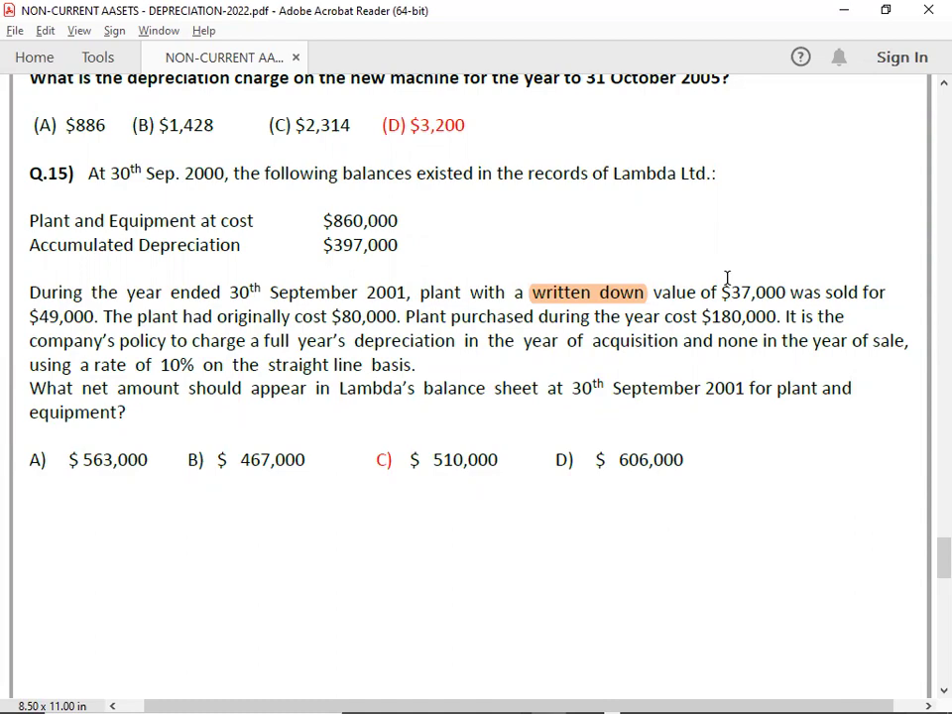
key(alt+Tab)
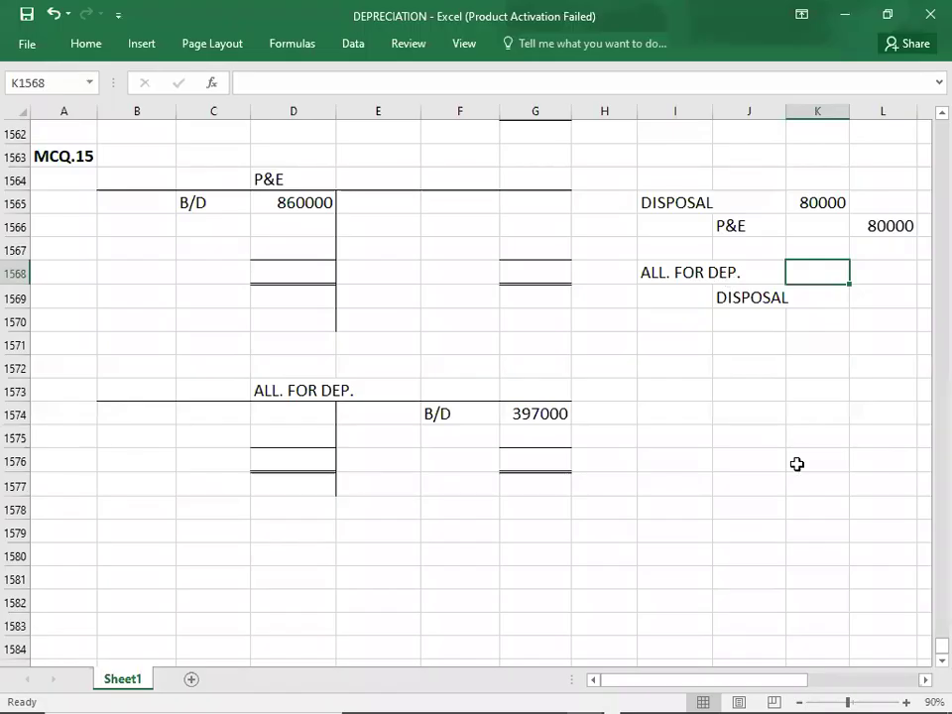
text(43000)
key(Return)
key(Right)
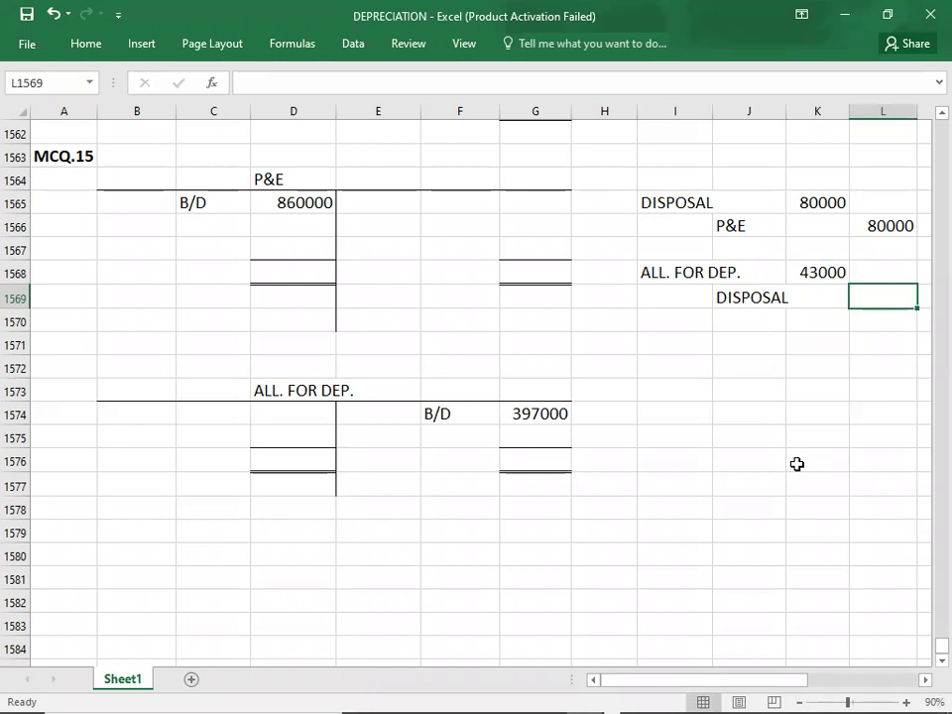
text(43000)
key(Return)
Step: Label the third journal entry with CASH in I1571 and DOISPOSAL in J1572
key(Left)
key(Down)
key(Left)
key(Left)
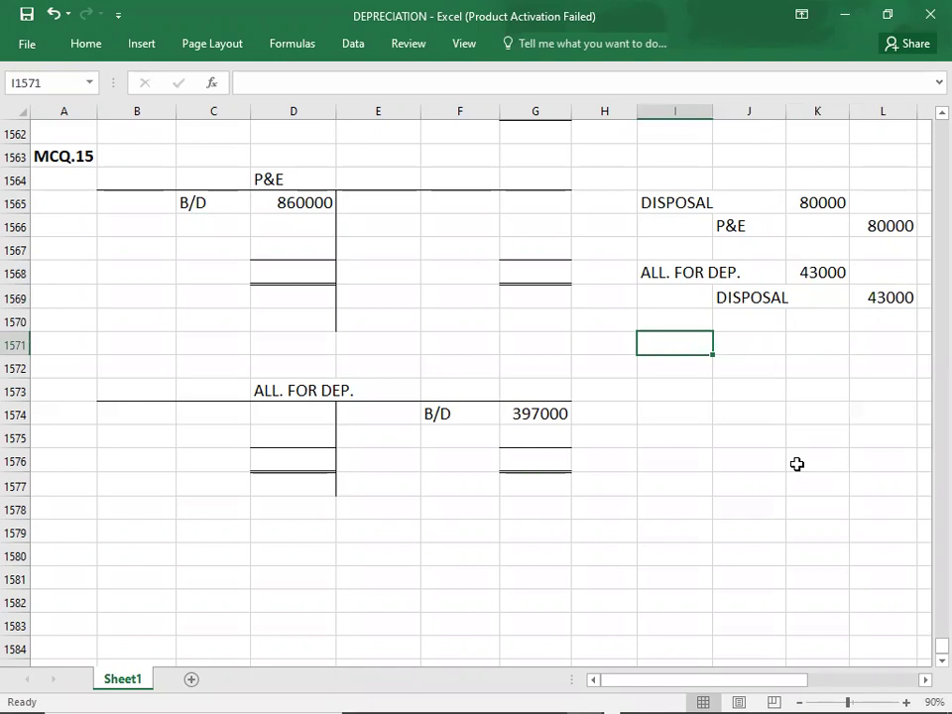
text(CASH)
key(Return)
key(Right)
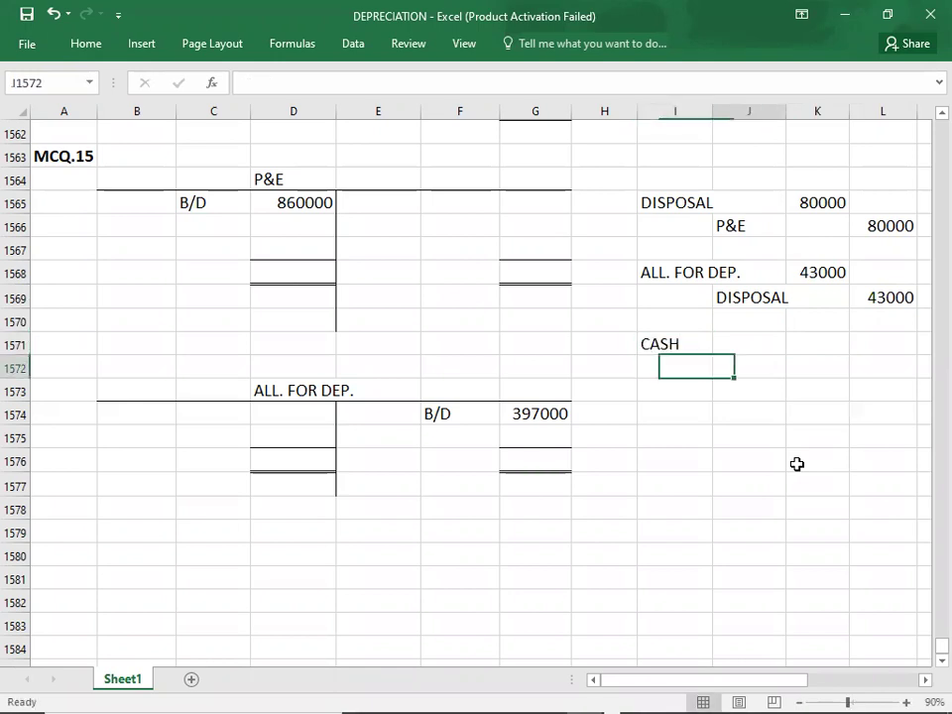
text(DOISP)
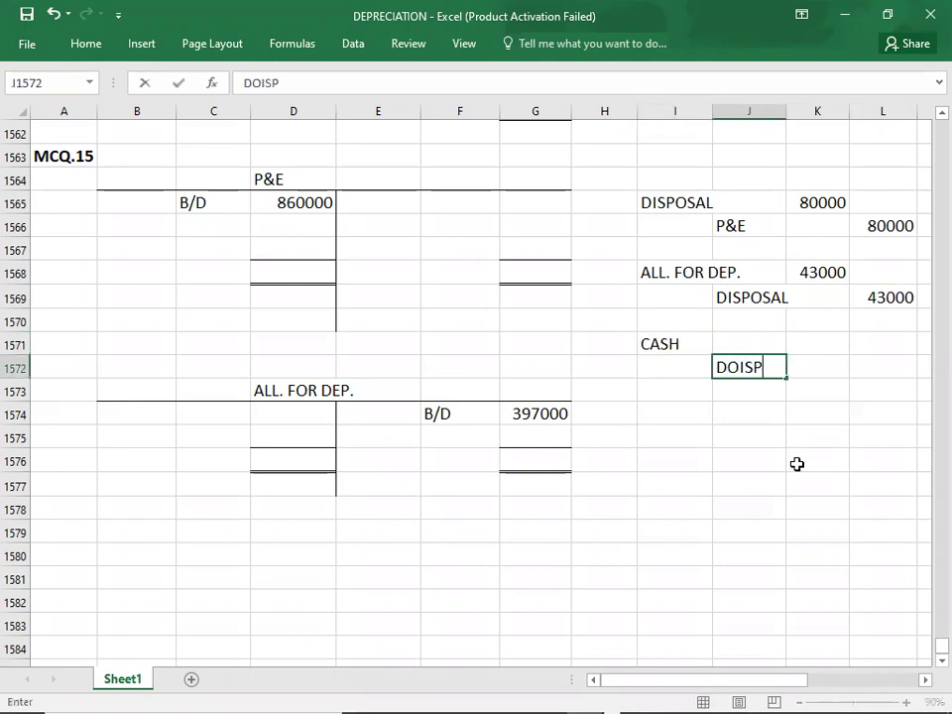
text(OSAL)
Step: Check the sale price in the PDF and enter 49000 as the cash debit in K1571 and the credit in L1572
key(Up)
key(Right)
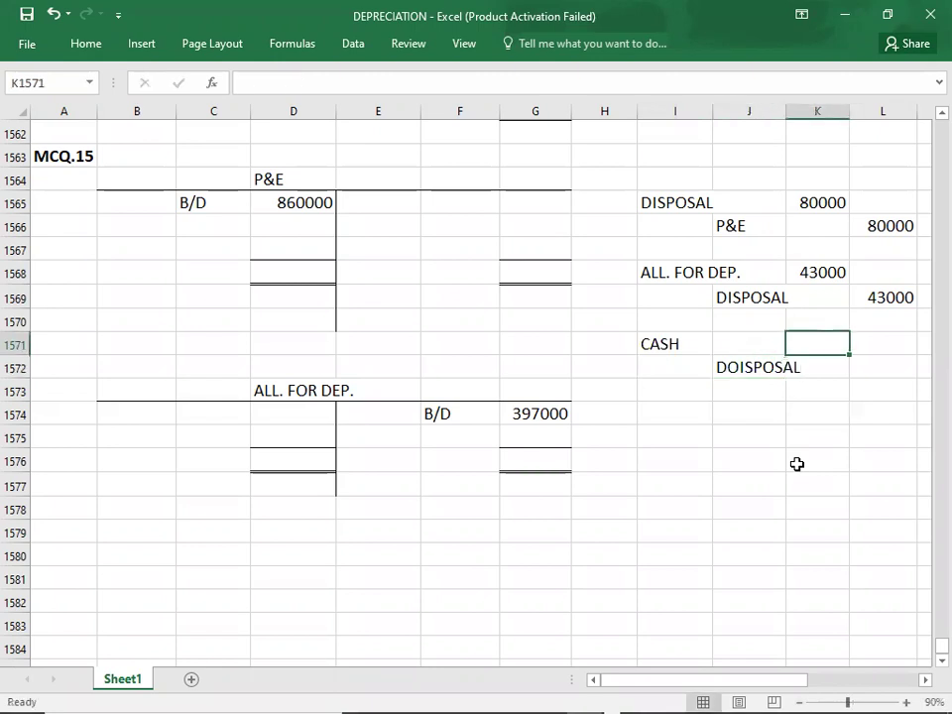
key(alt+Tab)
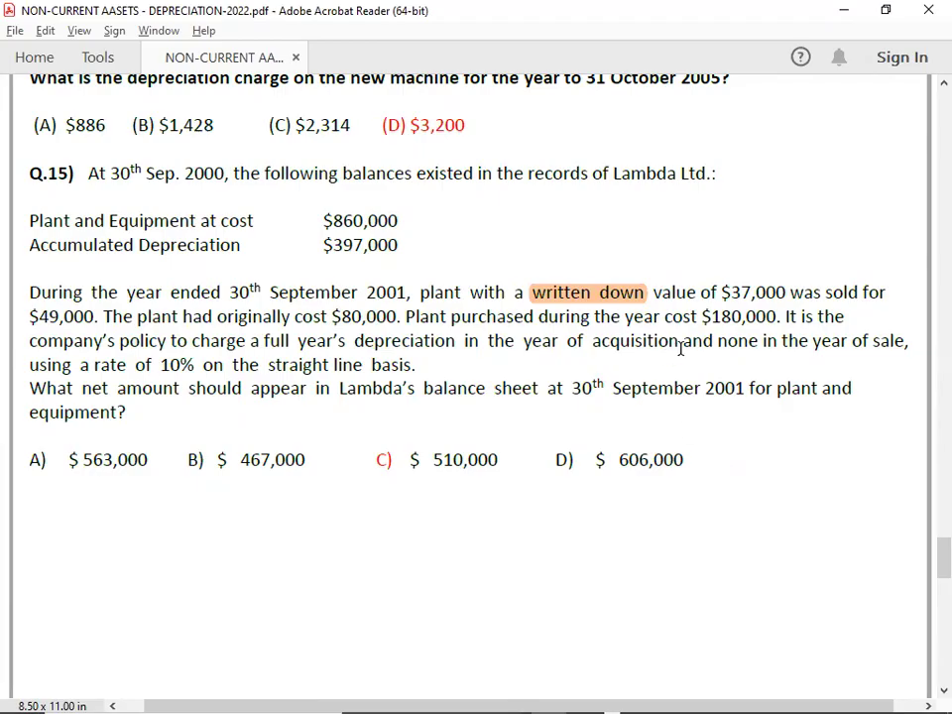
key(alt+Tab)
text(49000)
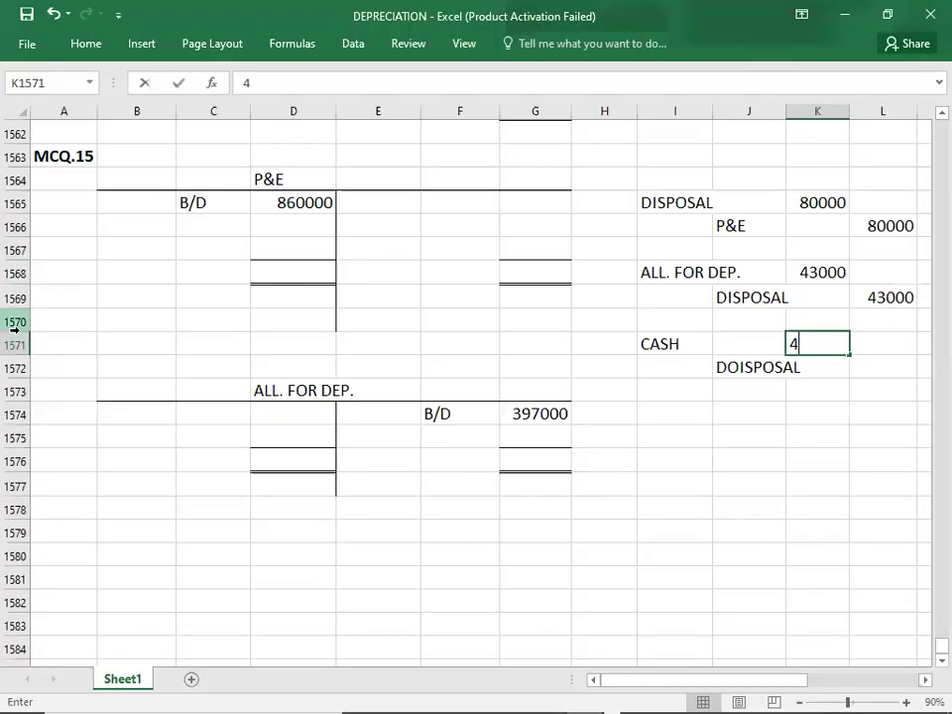
key(Return)
key(Right)
text(49000)
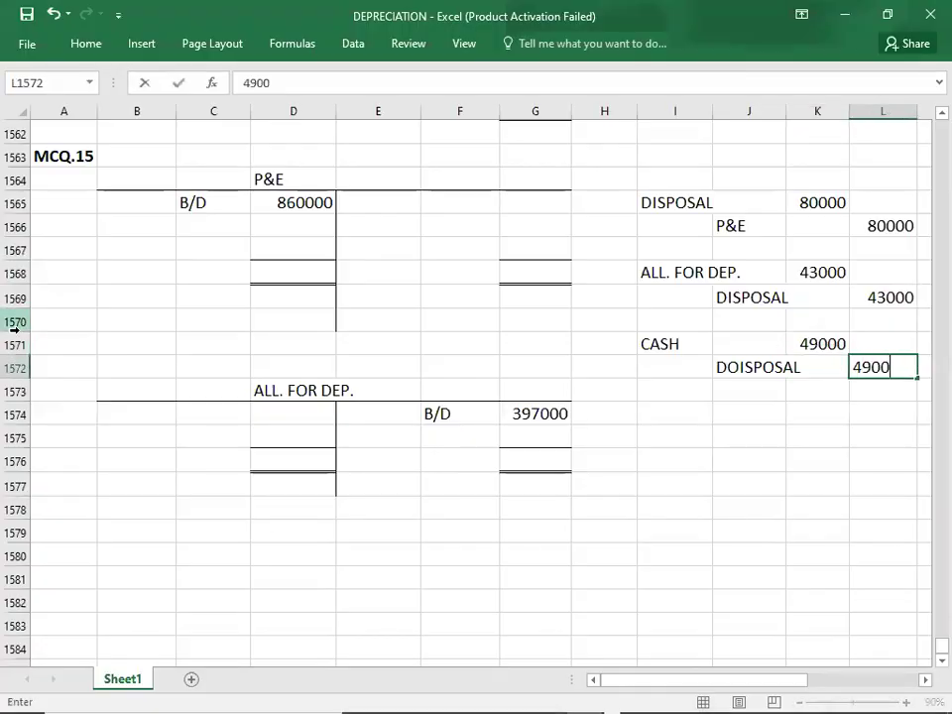
key(Return)
Step: Correct the misspelled credit label of the cash entry in J1572 to DISPOSAL
key(Left)
key(Down)
key(Left)
key(Left)
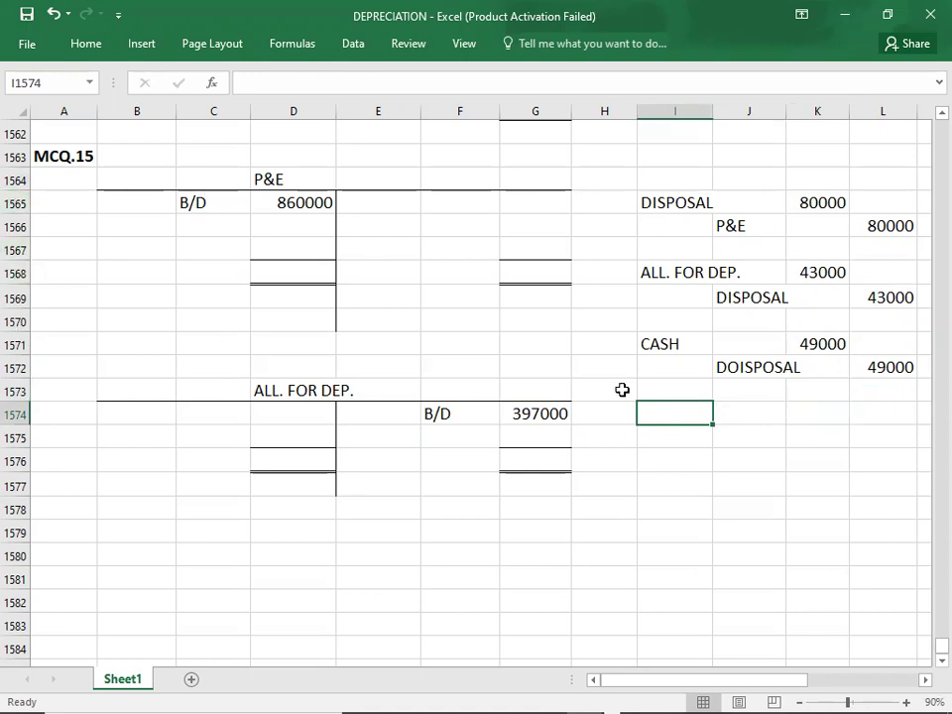
double_click(733, 369)
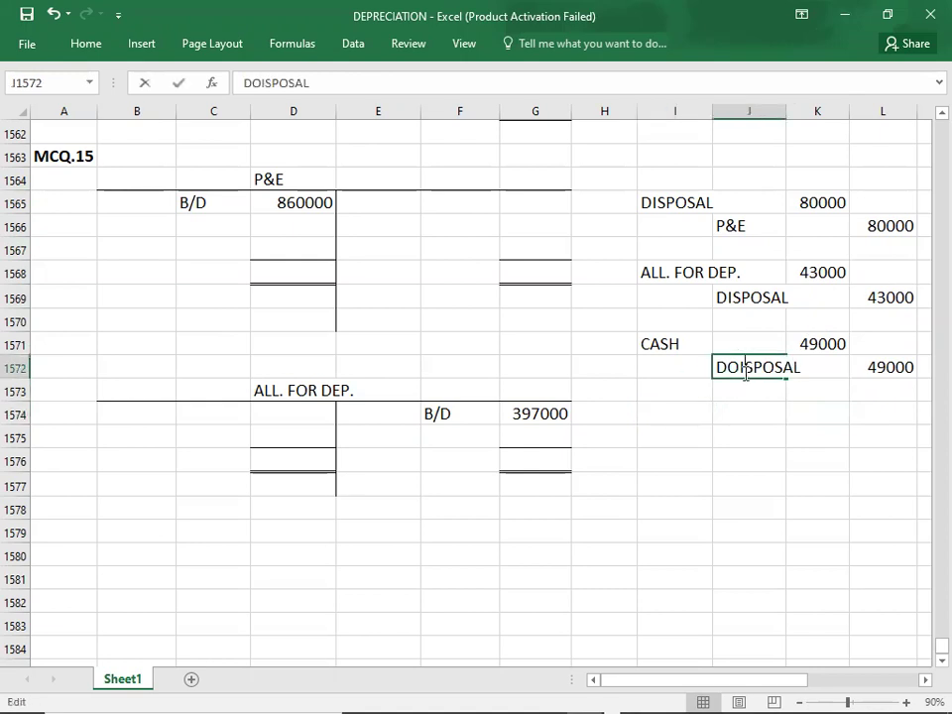
key(BackSpace)
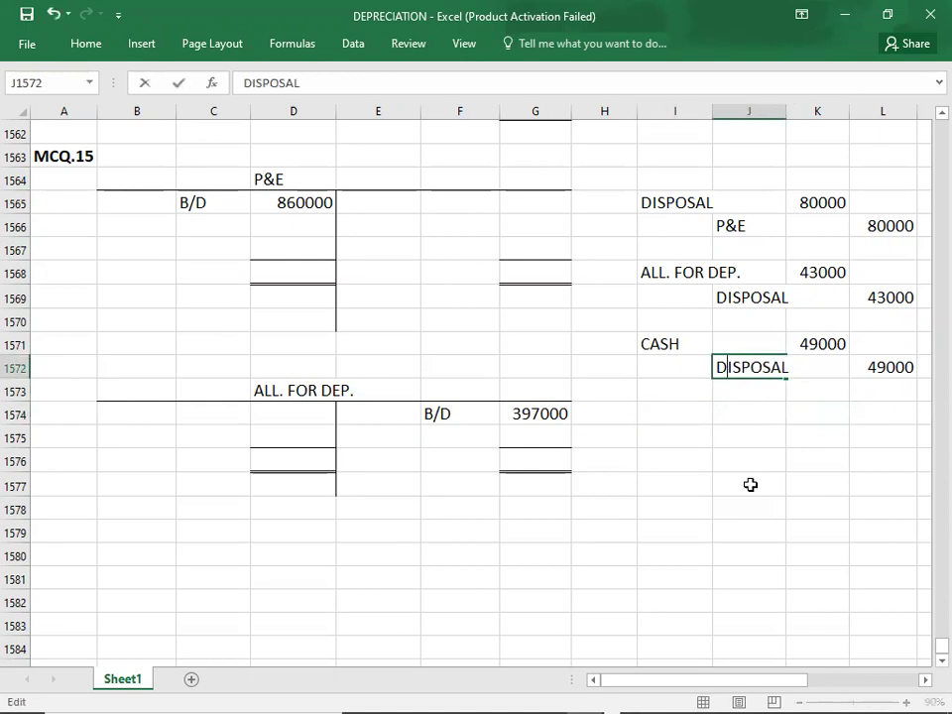
key(Return)
key(Return)
key(Return)
key(Return)
key(Return)
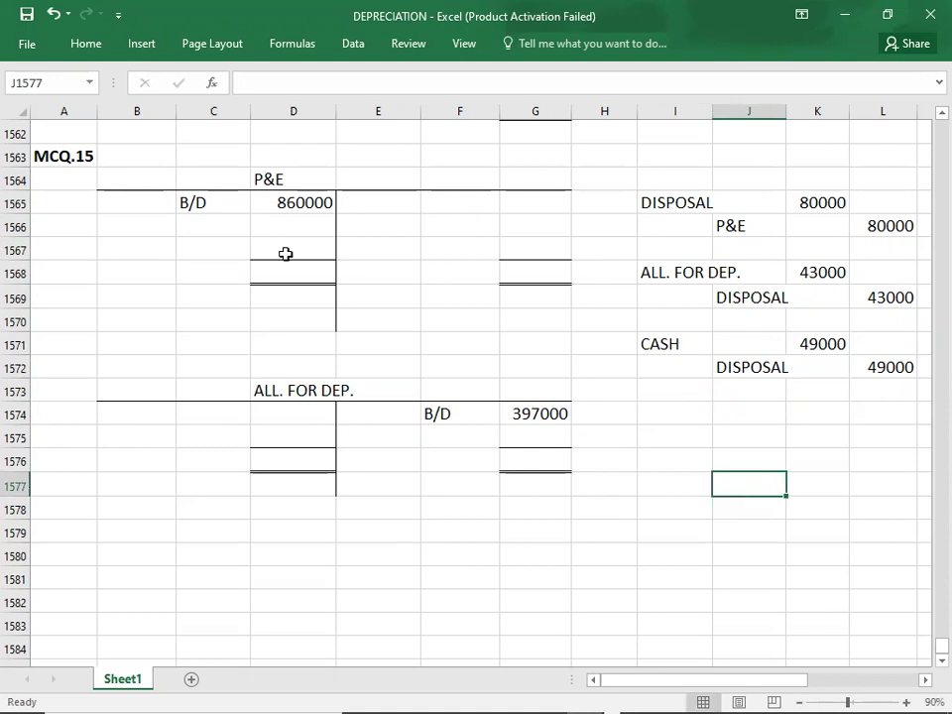
Step: Record the disposal on the credit side of the P&E account, with 80000 in G1565 and the label DISPOSAL in F1565
click(525, 203)
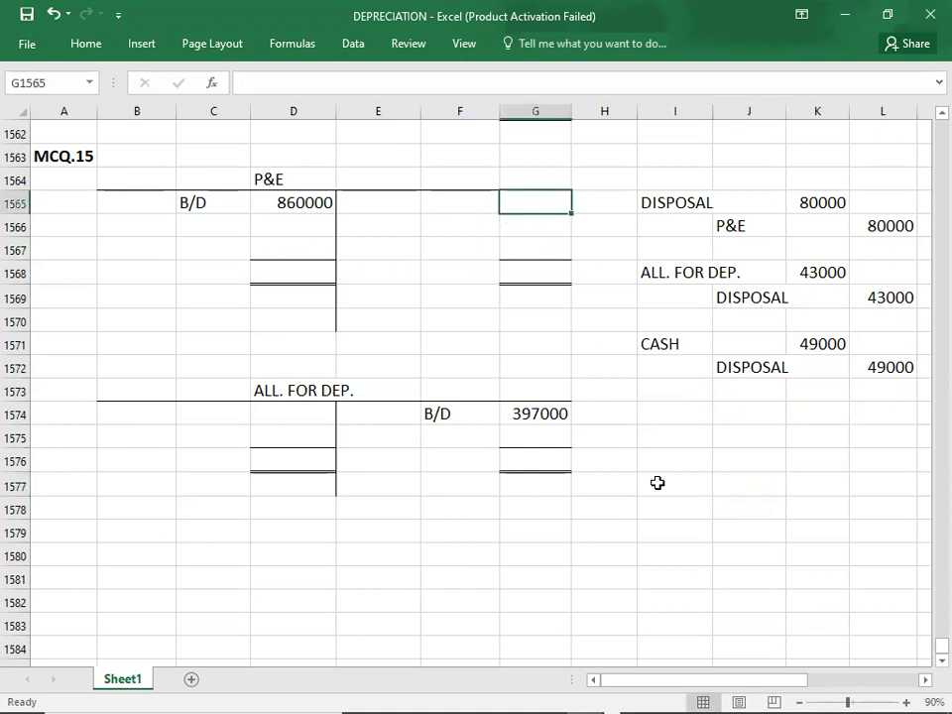
text(80000)
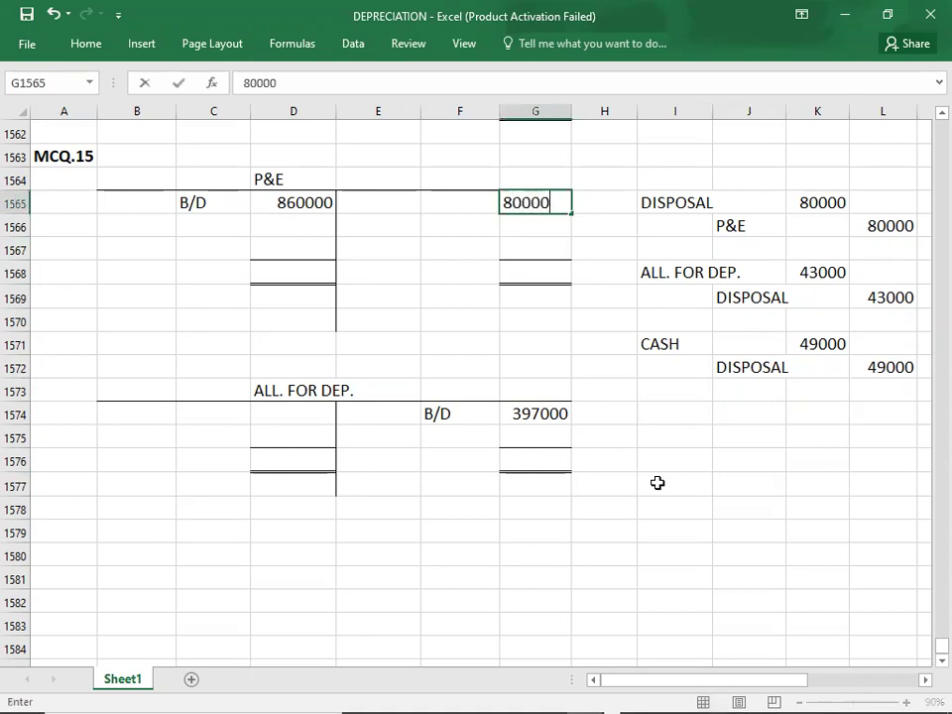
key(Left)
text(DISPOSAL)
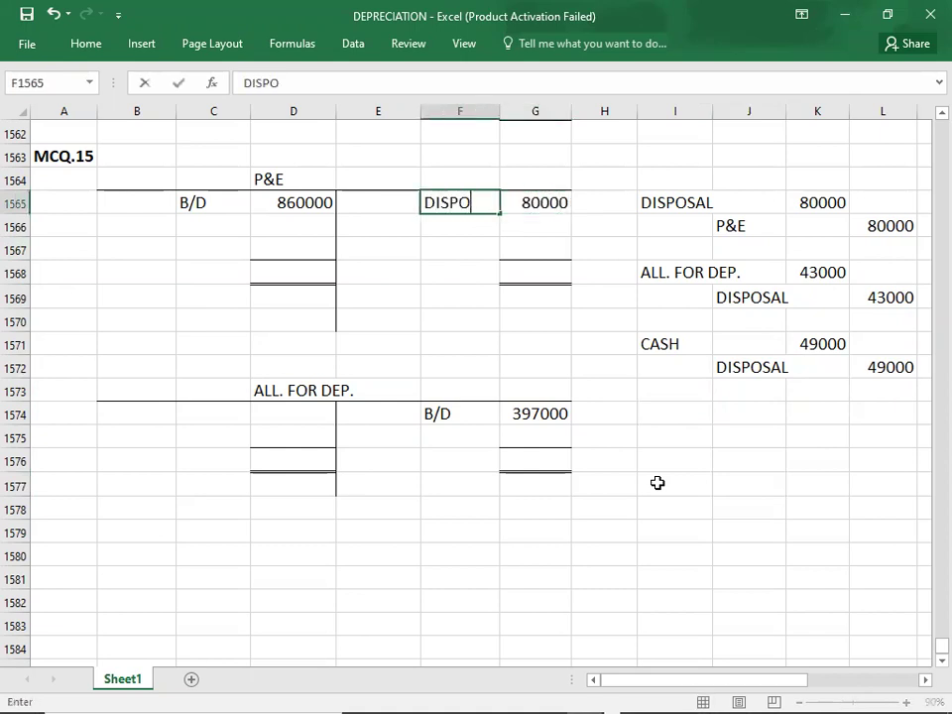
Step: Record the disposal on the debit side of the ALL. FOR DEP. account, with 43000 in D1574 and the label DISPOSAL in C1574
key(Down)
key(Down)
key(Down)
key(Down)
key(Down)
key(Down)
key(Down)
key(Down)
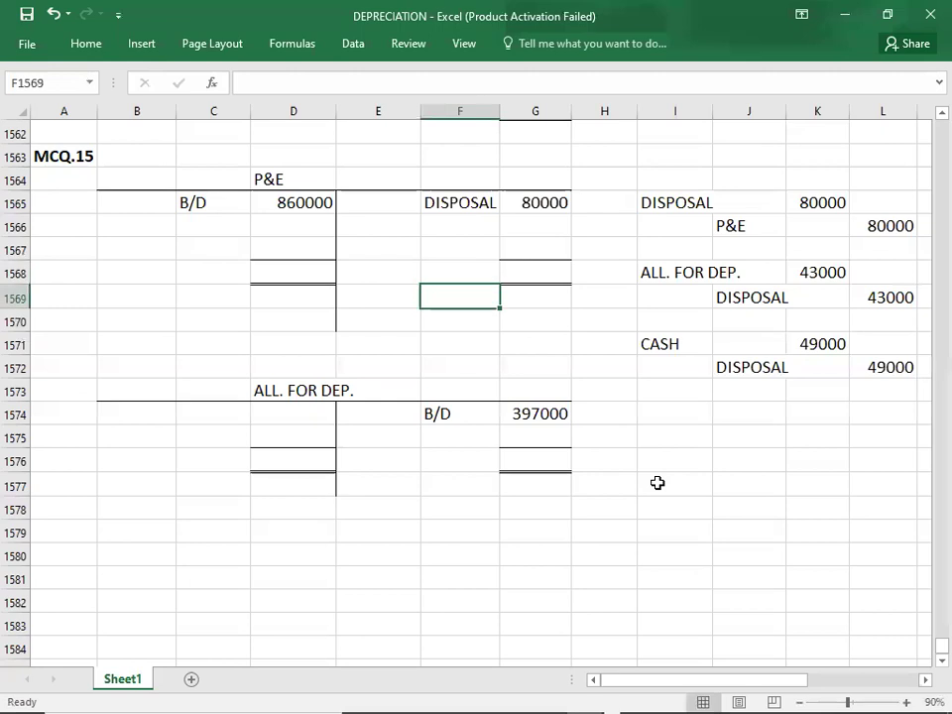
key(Left)
key(Left)
key(Left)
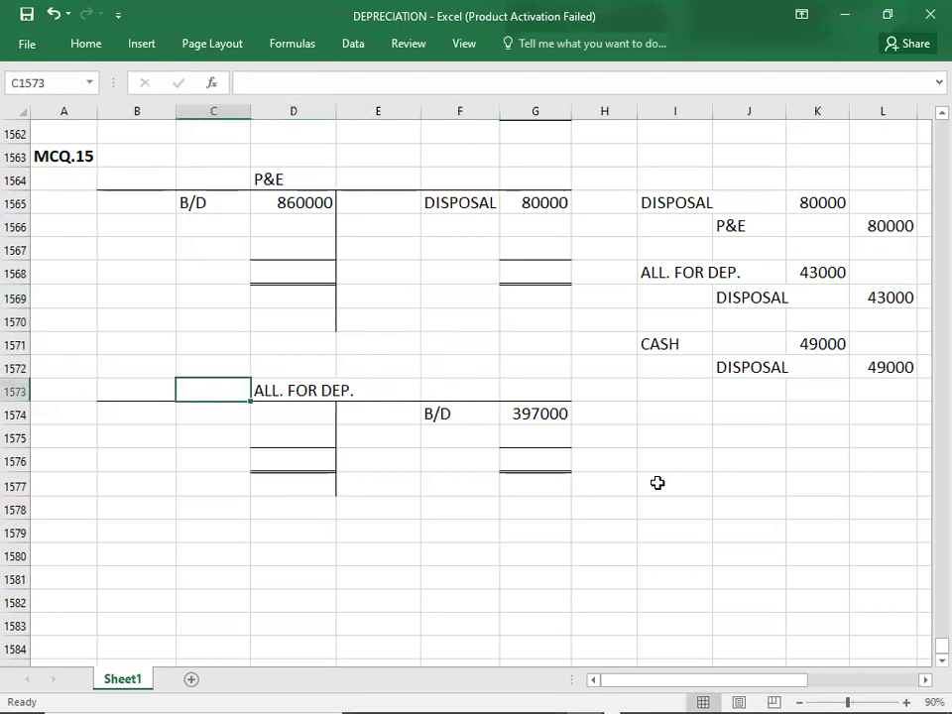
key(Down)
key(Right)
text(43000)
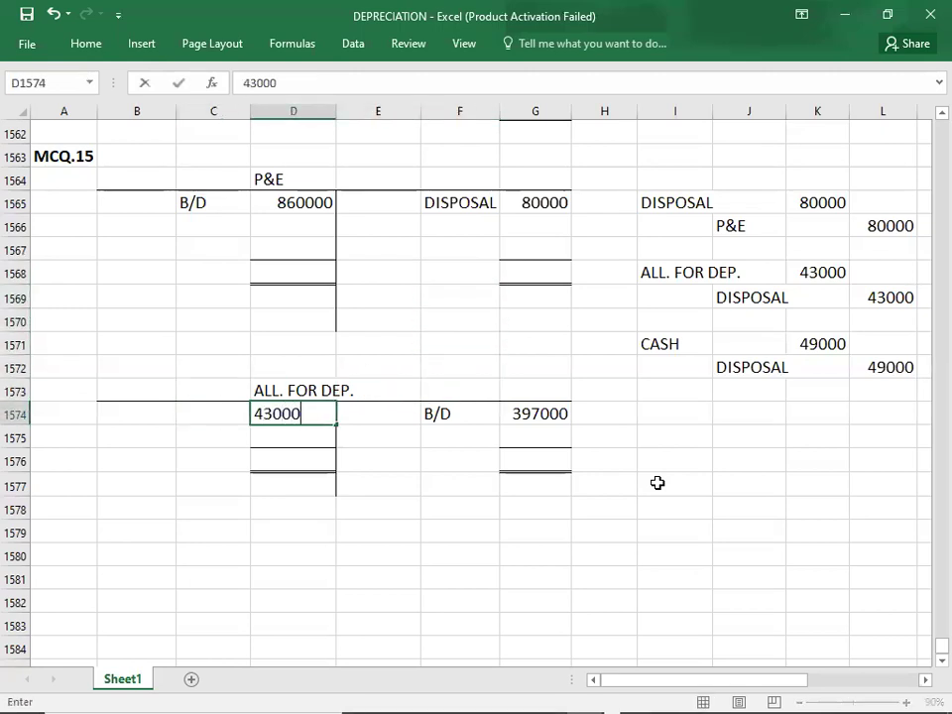
key(Left)
text(DISPOD)
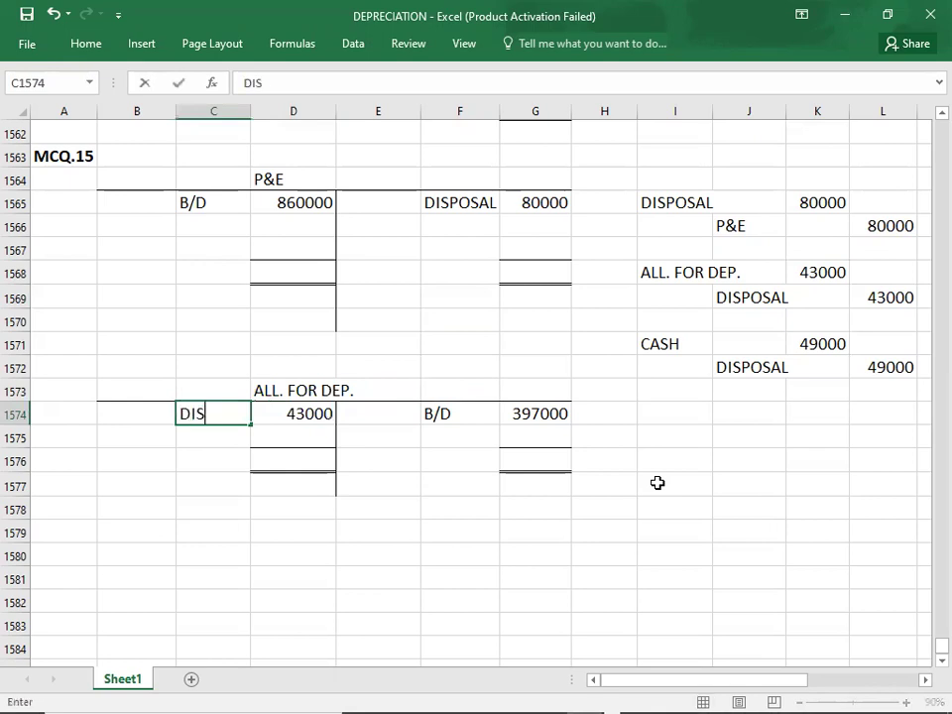
key(BackSpace)
text(SAL)
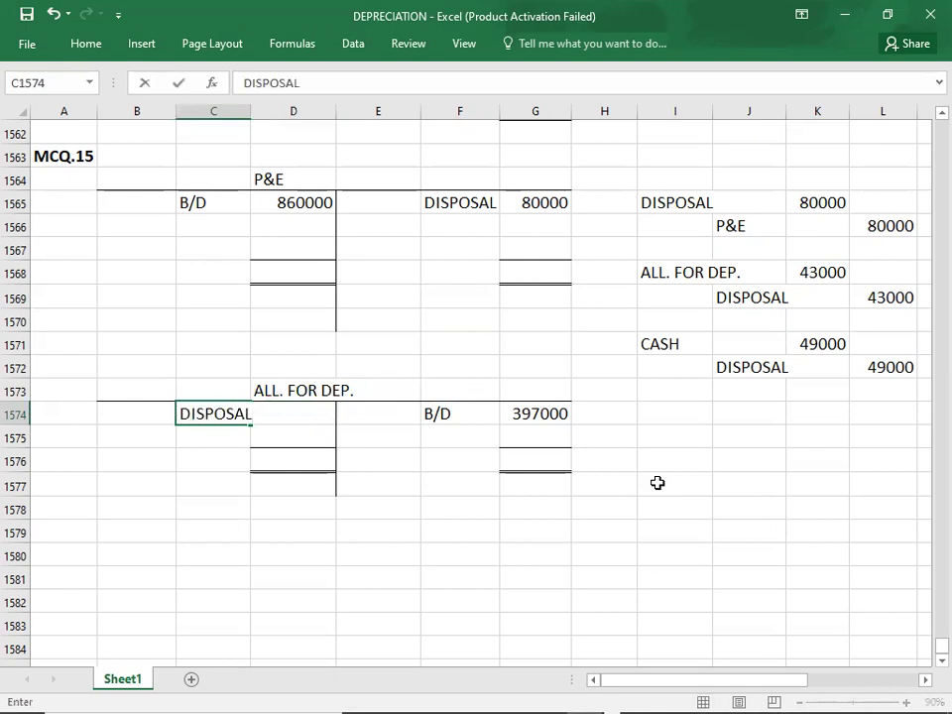
key(Down)
key(Down)
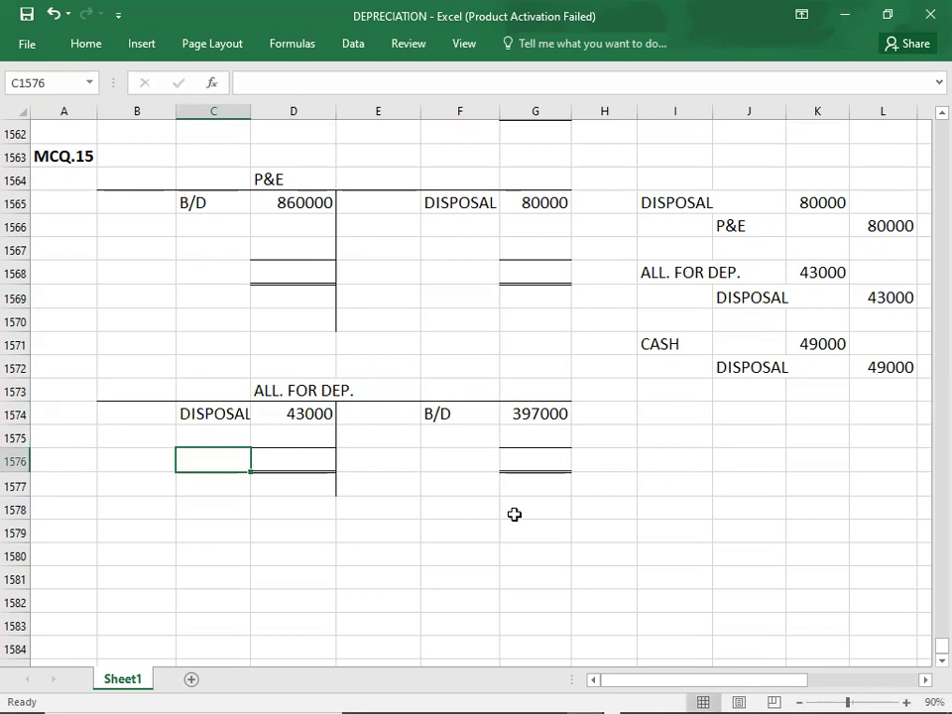
Step: Check the cost of the purchased plant in the PDF, then enter 180000 in D1566 of the P&E account with the label CASH in C1566
key(alt+Tab)
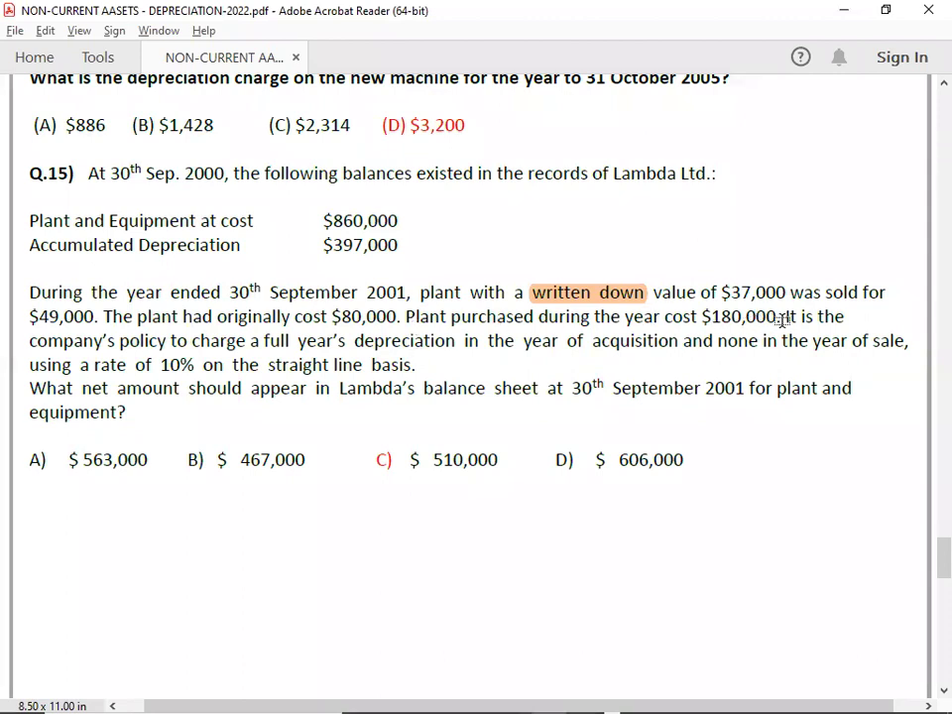
key(alt+Tab)
key(Right)
key(Up)
key(Up)
key(Up)
key(Up)
key(Up)
key(Up)
key(Up)
key(Up)
key(Up)
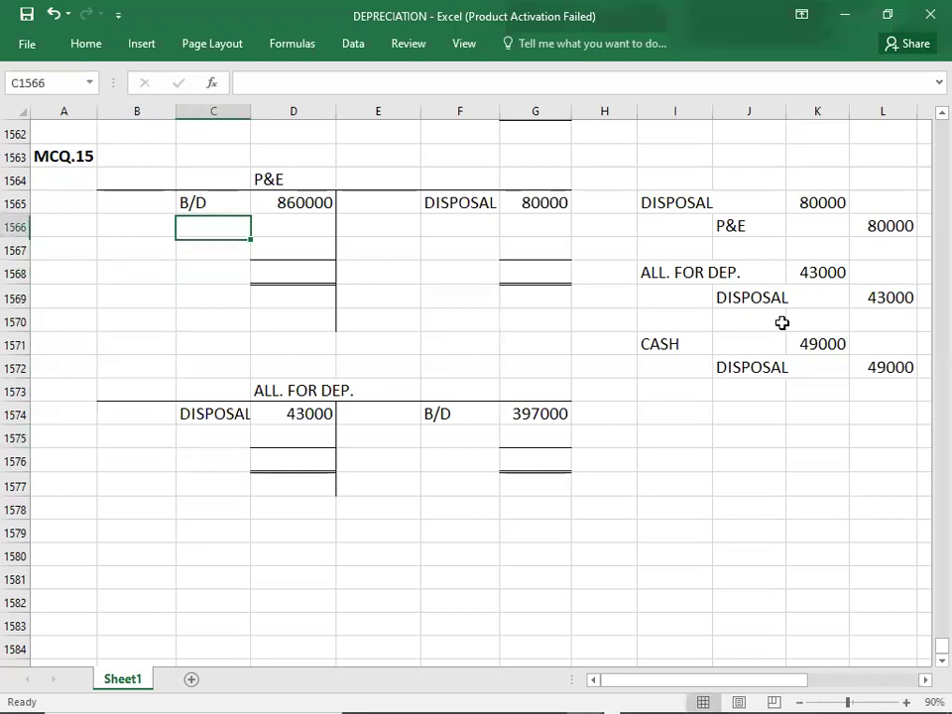
key(Right)
text(180000)
key(Left)
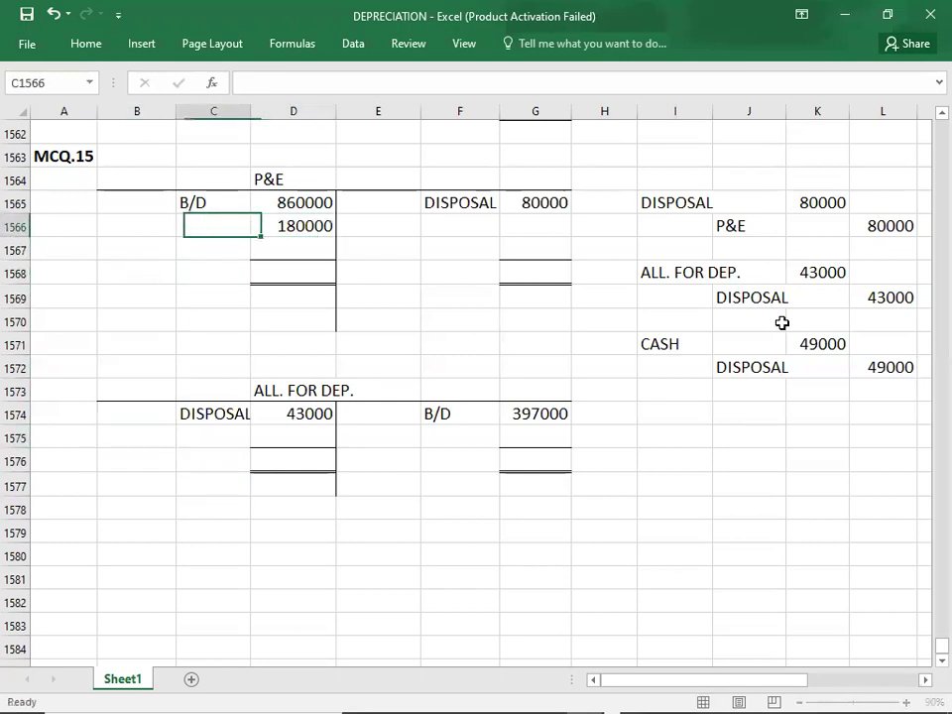
text(CASH)
key(Return)
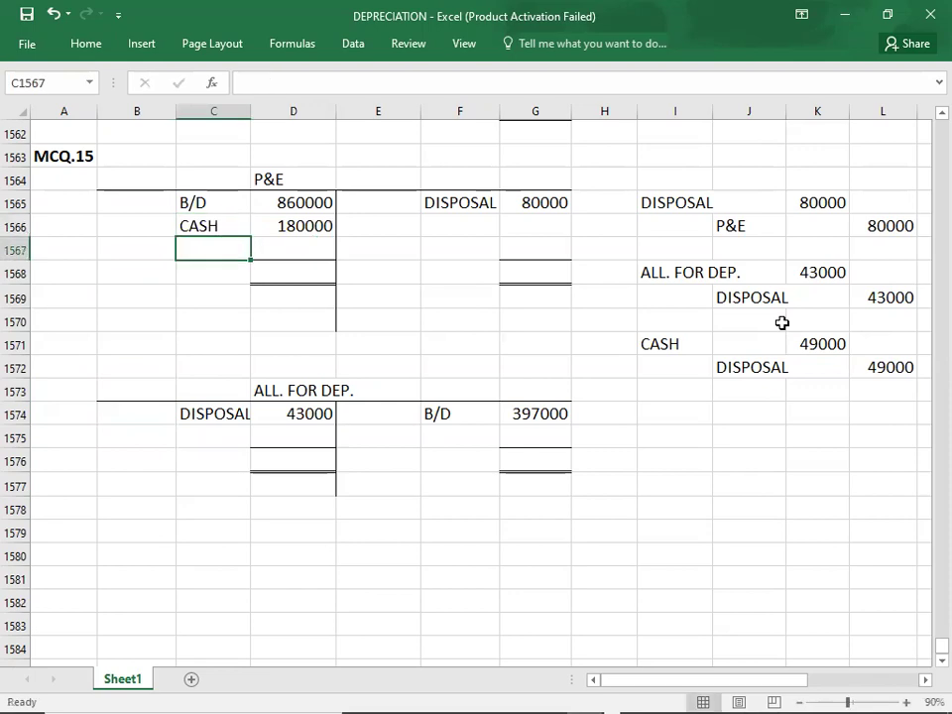
Step: Review the depreciation policy in the PDF, then sum the P&E debit side and enter 1040000 as the total in D1568 and G1568
key(alt+Tab)
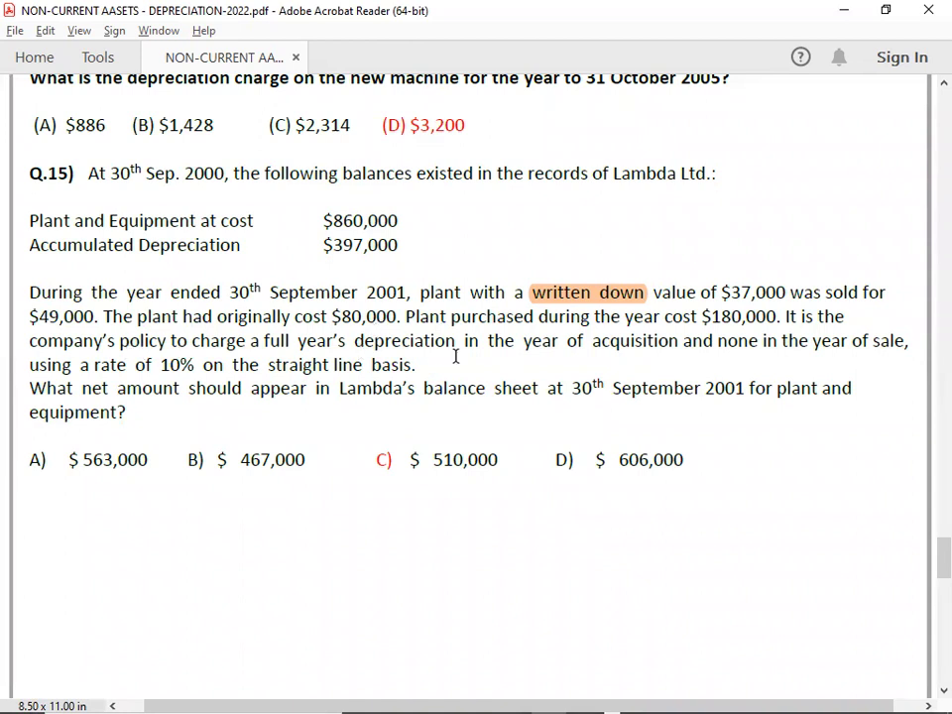
key(alt+Tab)
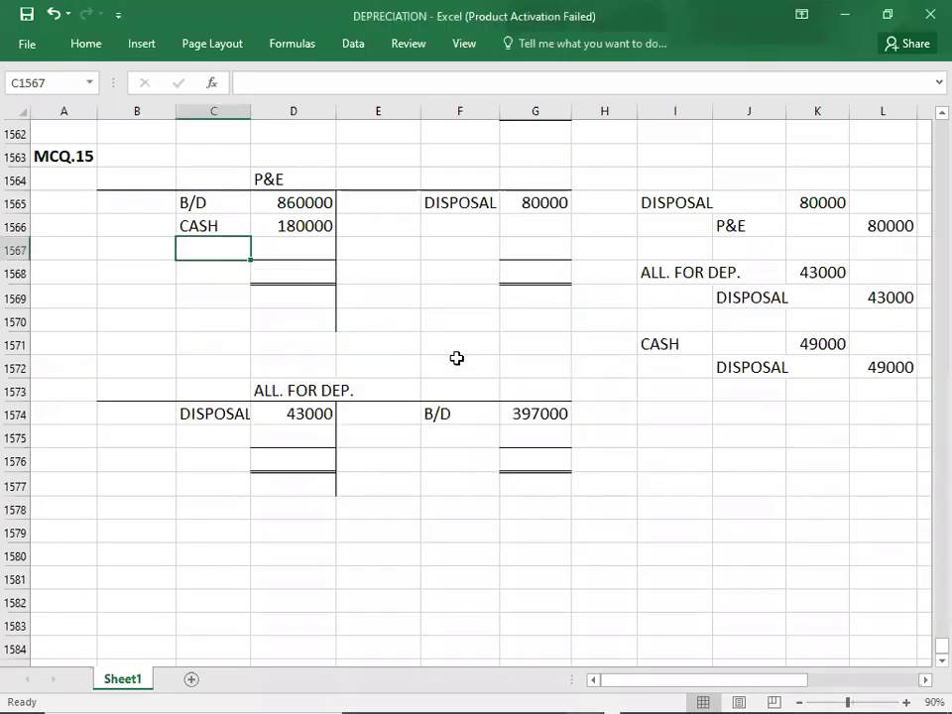
click(287, 287)
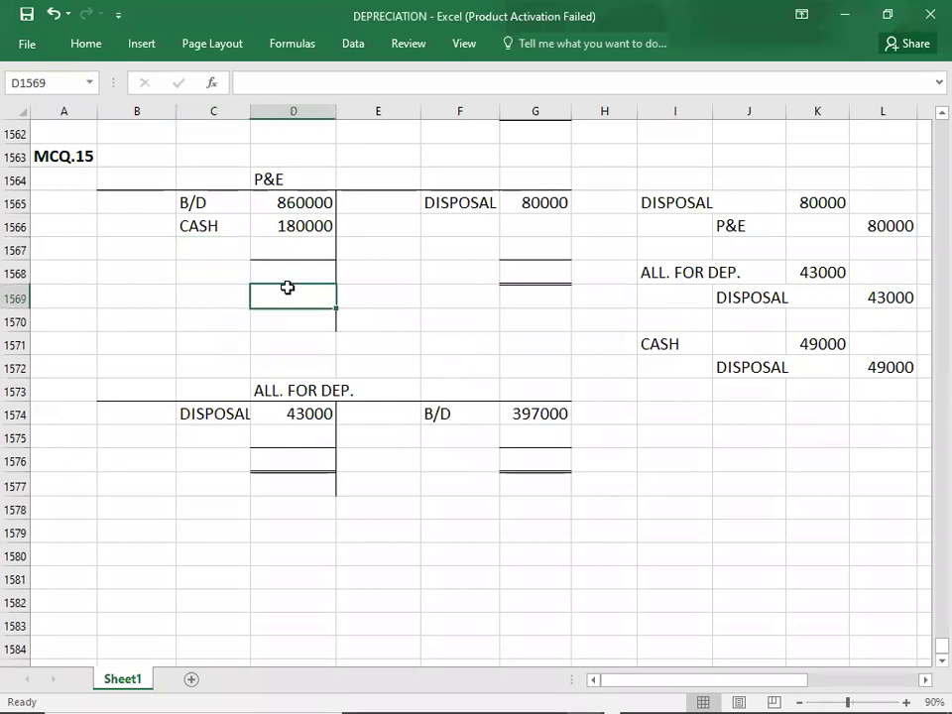
key(Up)
key(shift+Up)
key(shift+Up)
key(shift+Up)
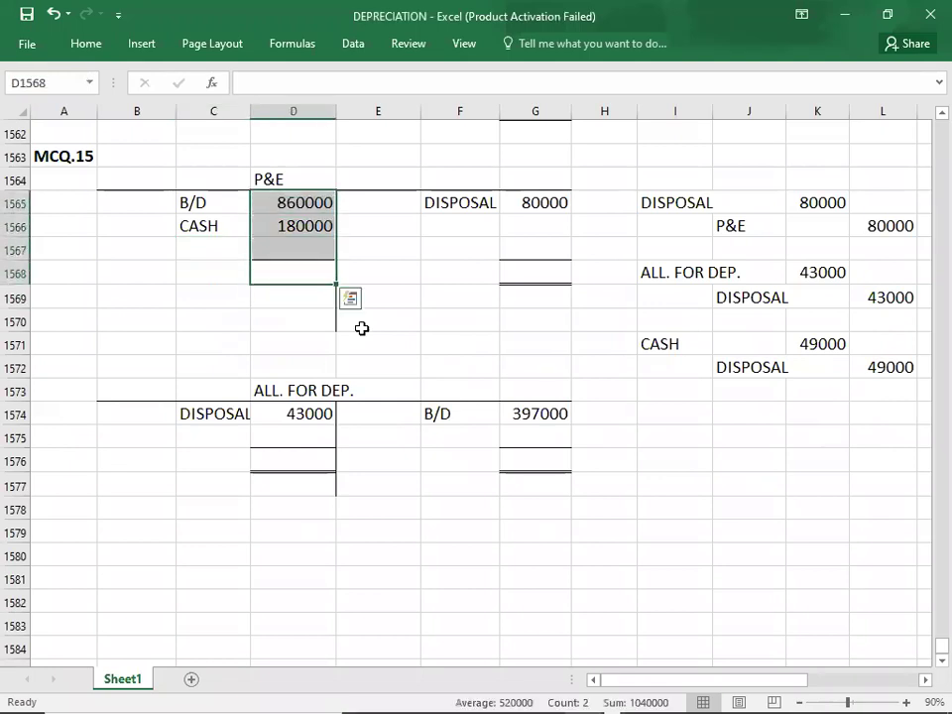
key(shift+Down)
key(shift+Down)
key(shift+Down)
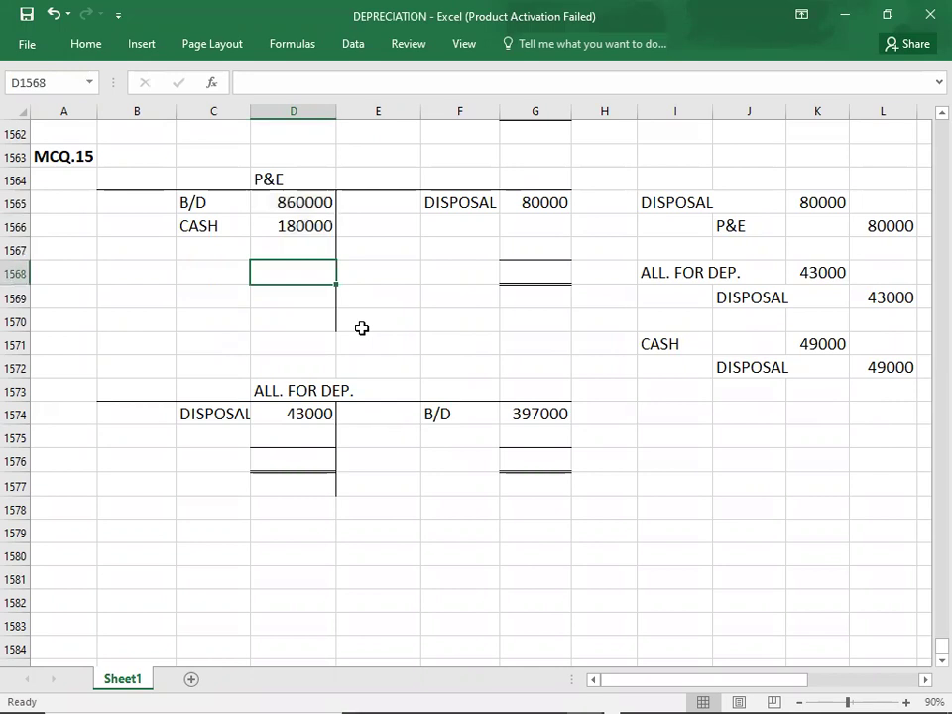
text(1040000)
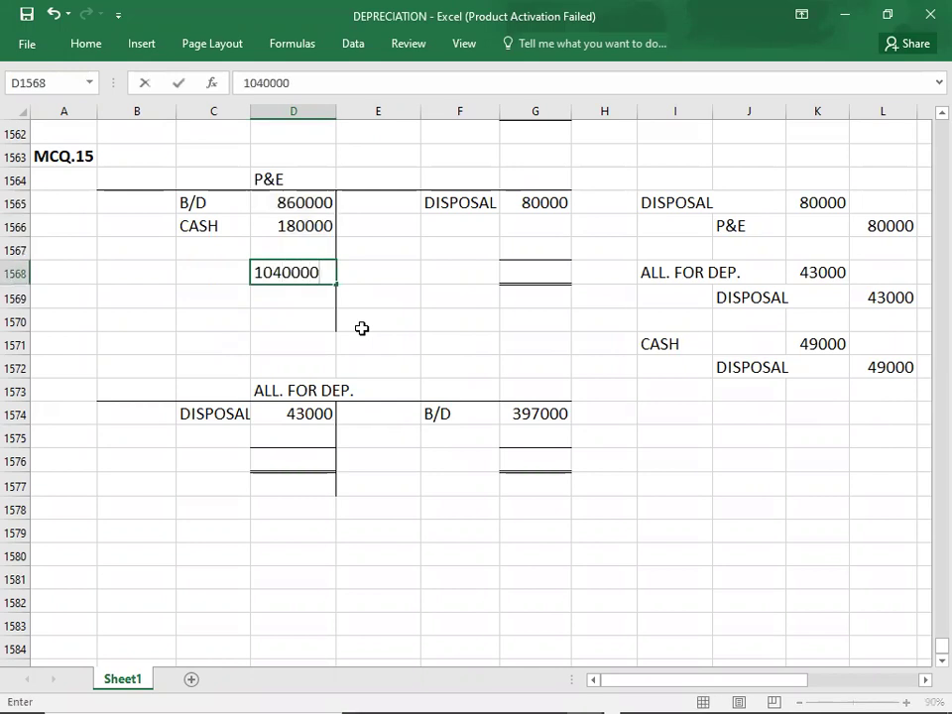
key(Right)
key(Right)
key(Right)
text(1040000)
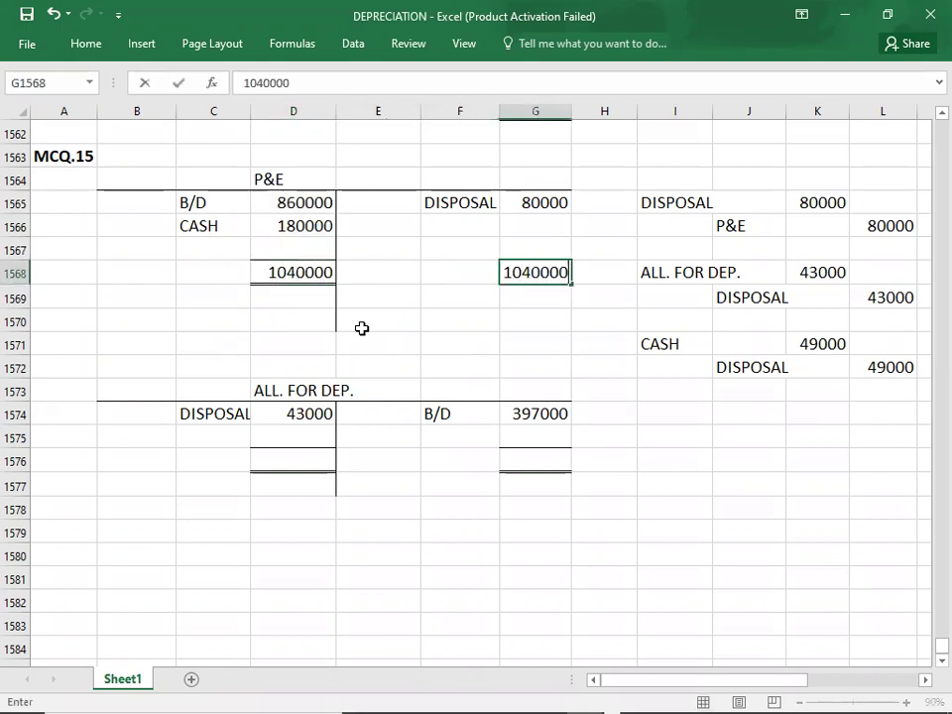
Step: Enter the P&E closing balance of 960000 in G1567 and label it C/D in F1567
key(Up)
text(960000)
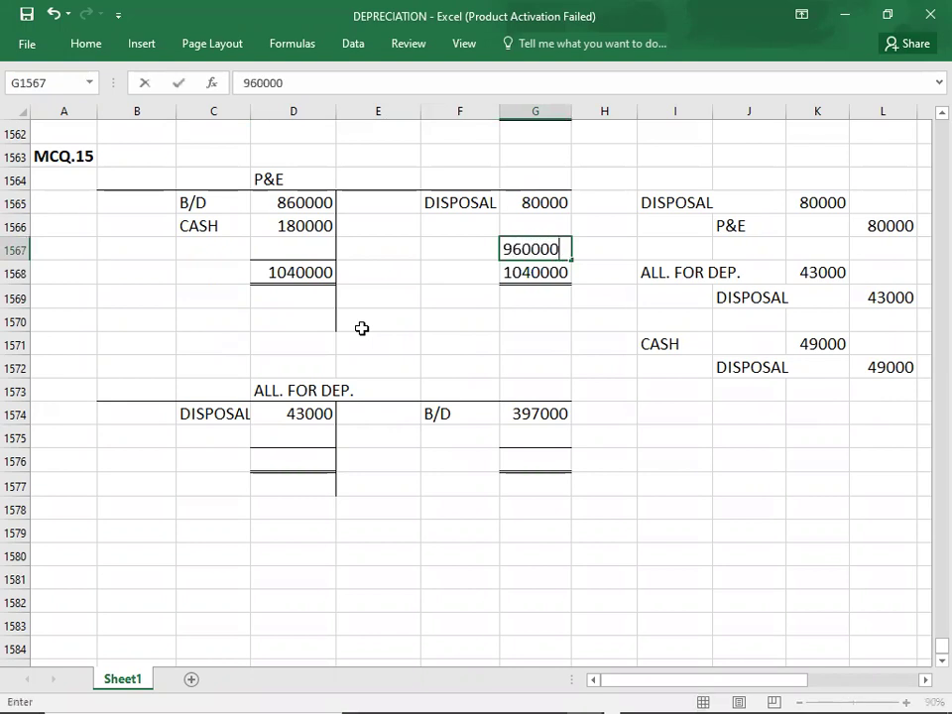
key(Left)
text(C/D)
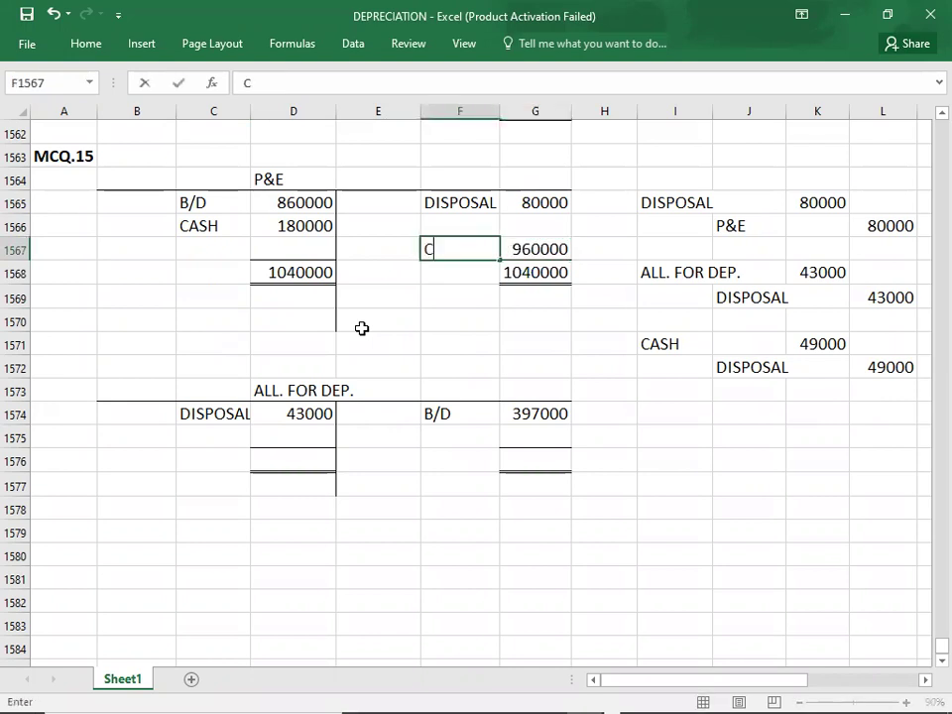
key(Down)
key(Down)
key(Down)
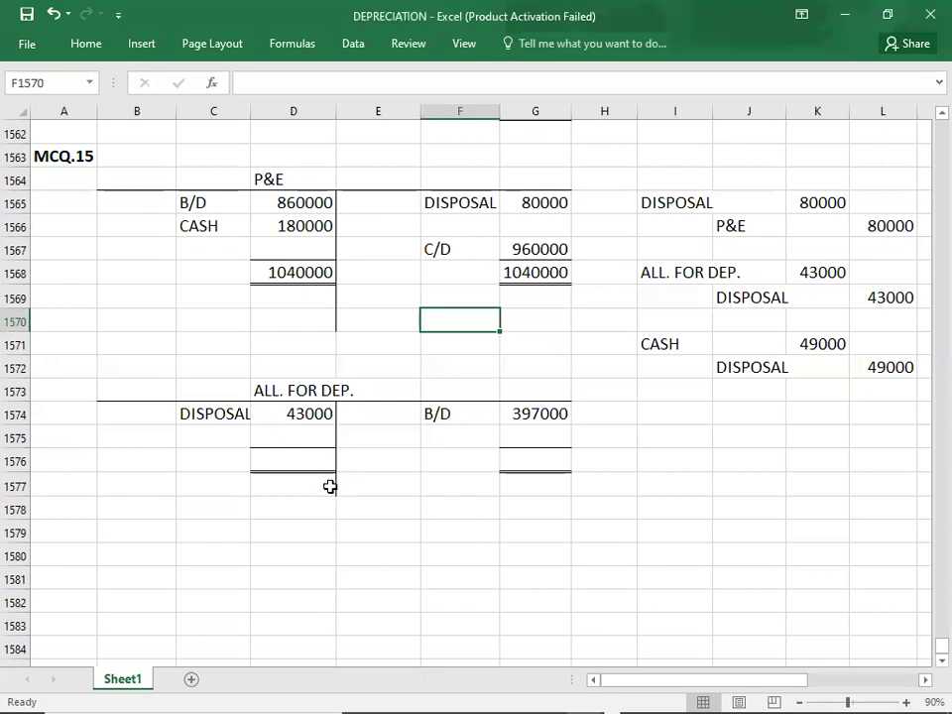
Step: Label the closing balance line of the ALL. FOR DEP. account C/D in C1575
click(229, 436)
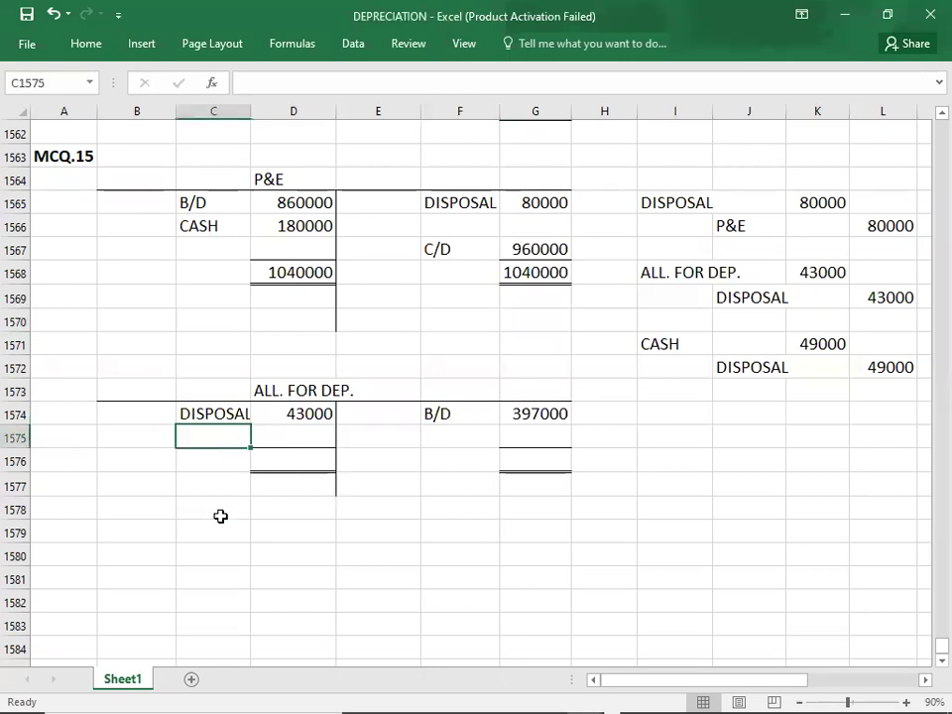
text(C/D)
key(Right)
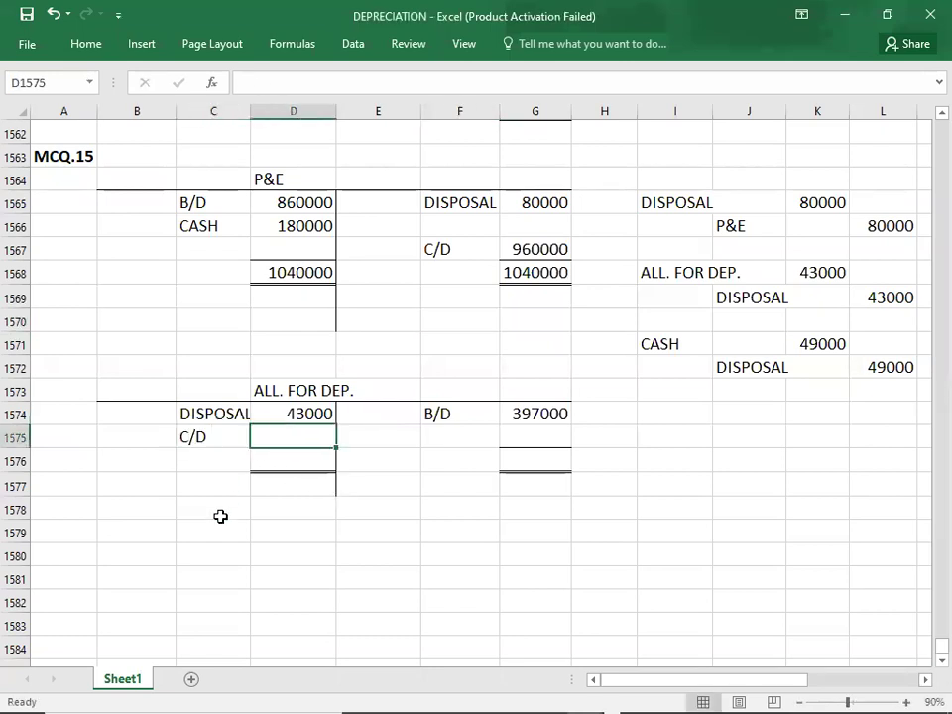
click(465, 431)
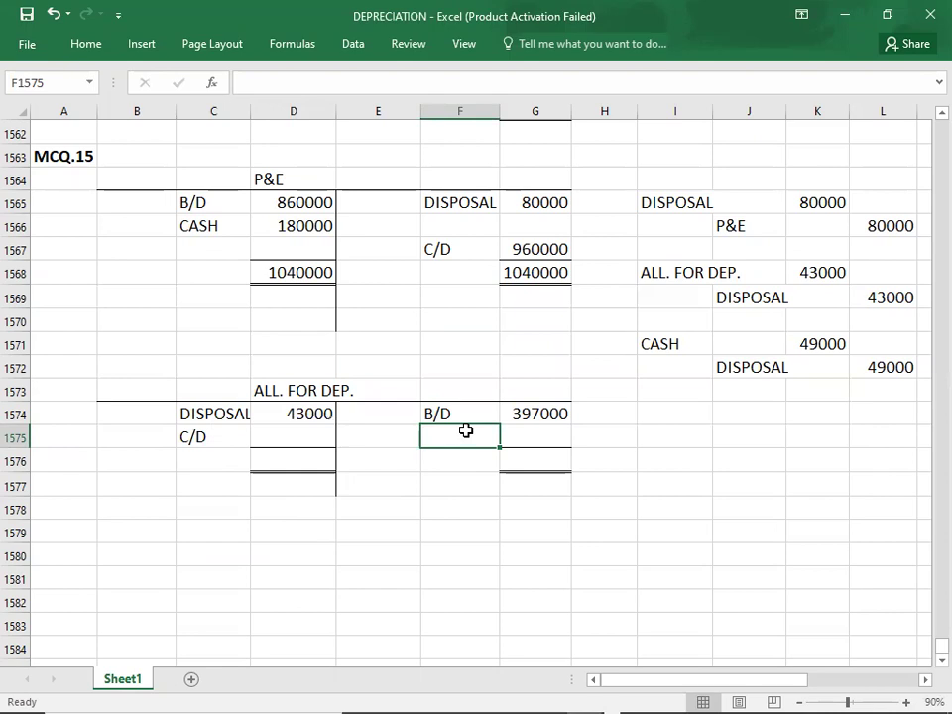
Step: Add the bold heading DEPRECIATION EXP. in I1575 below the journal entries
click(694, 442)
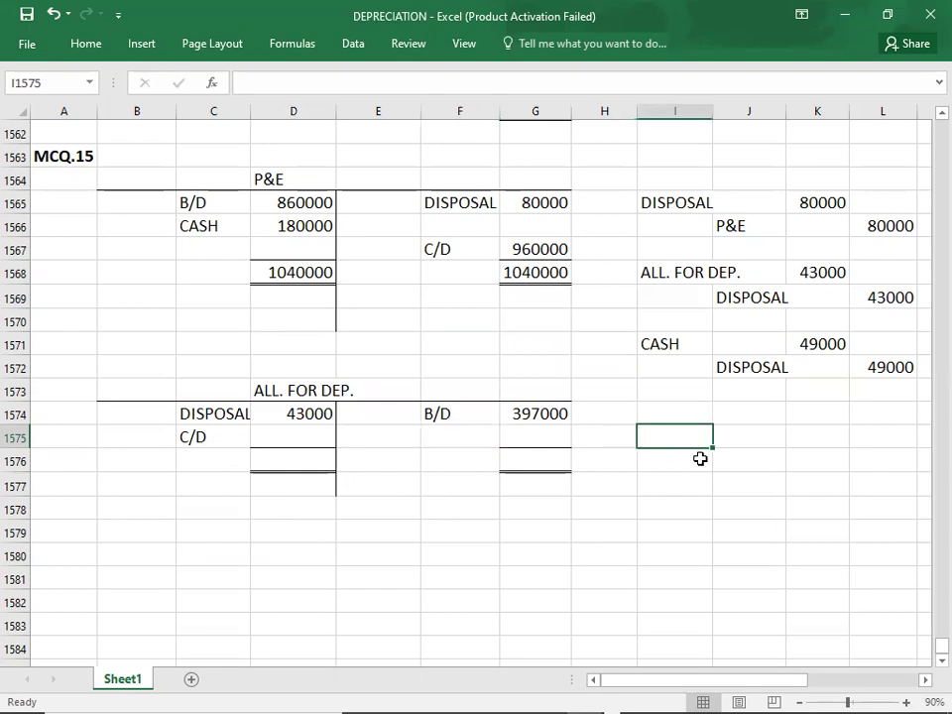
mouse_move(745, 706)
text(DEP RE)
key(BackSpace)
key(BackSpace)
key(BackSpace)
text(RECIA)
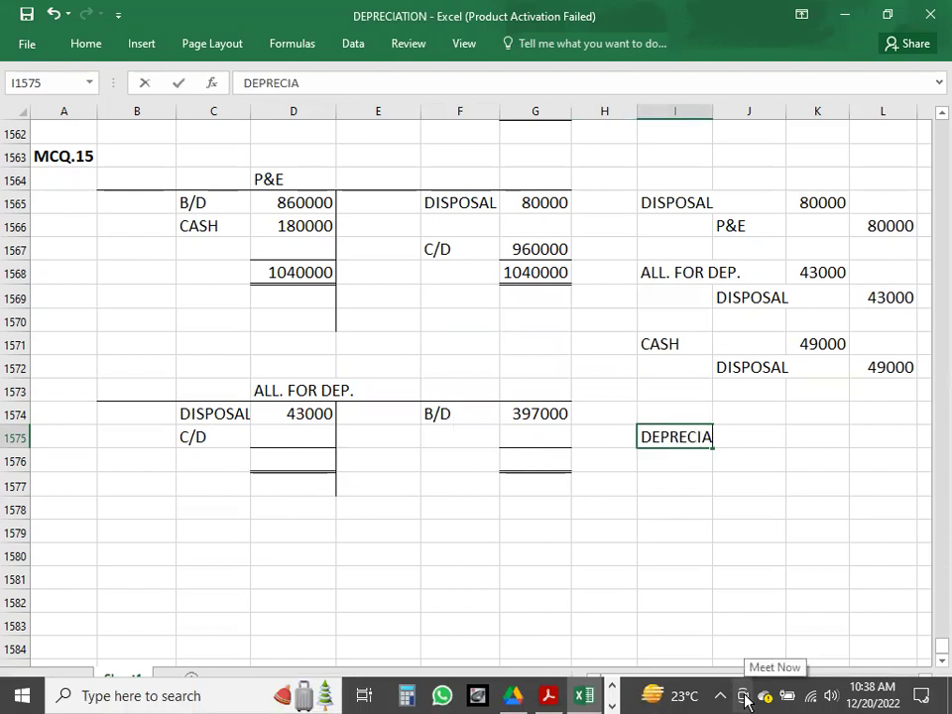
text(TION )
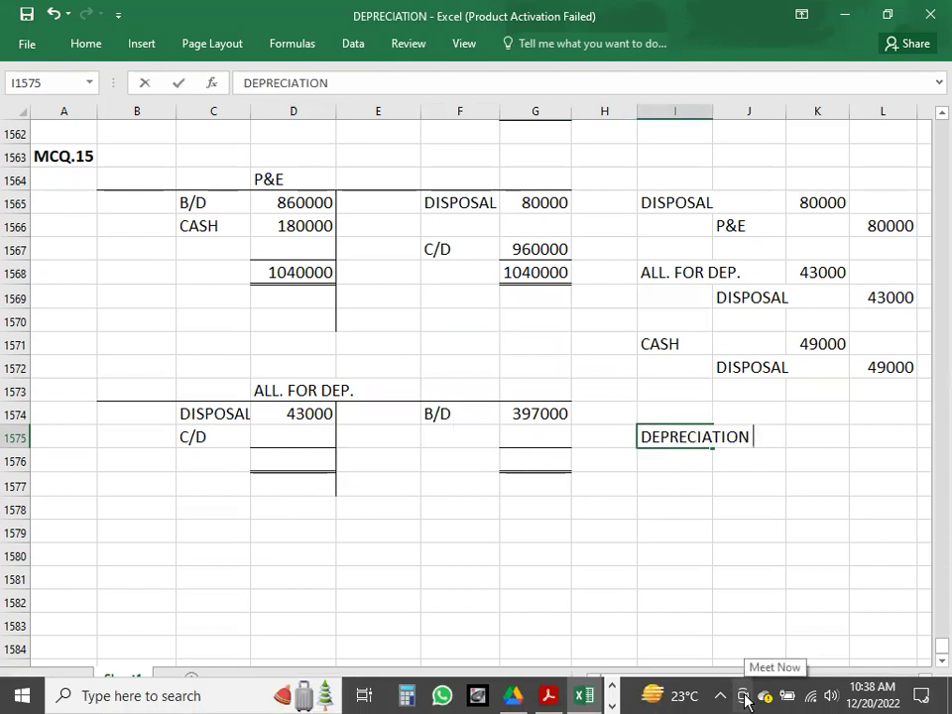
text(EXP.)
key(ctrl+Return)
key(ctrl+b)
Step: Check question 15 in the PDF, then begin the calculation line in Excel cell I1577 with DEP. EXP. =
key(alt+Tab)
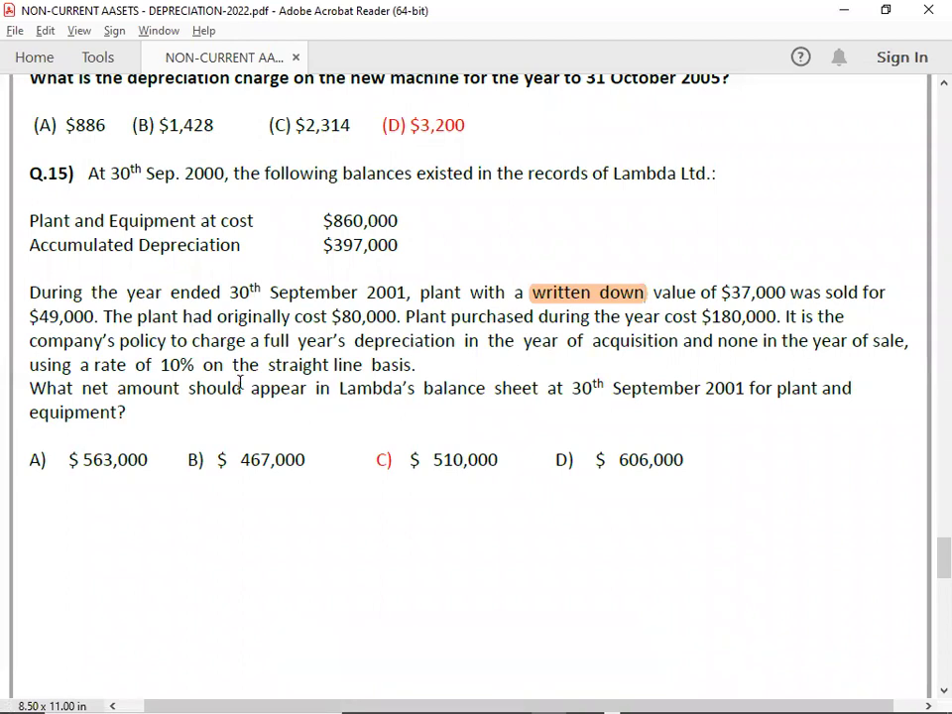
key(alt+Tab)
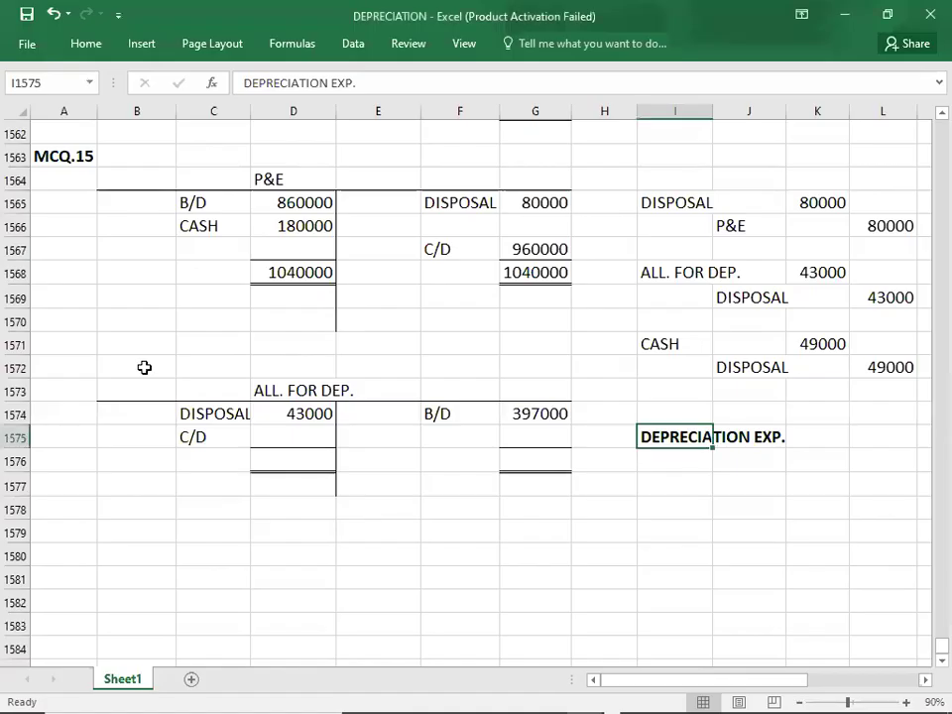
key(Return)
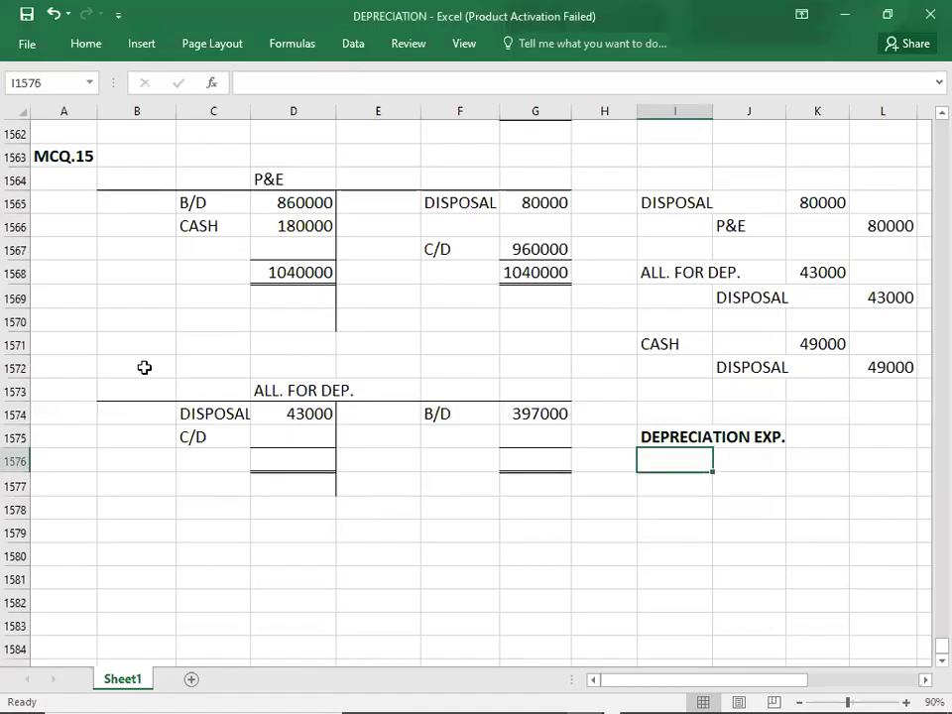
key(Down)
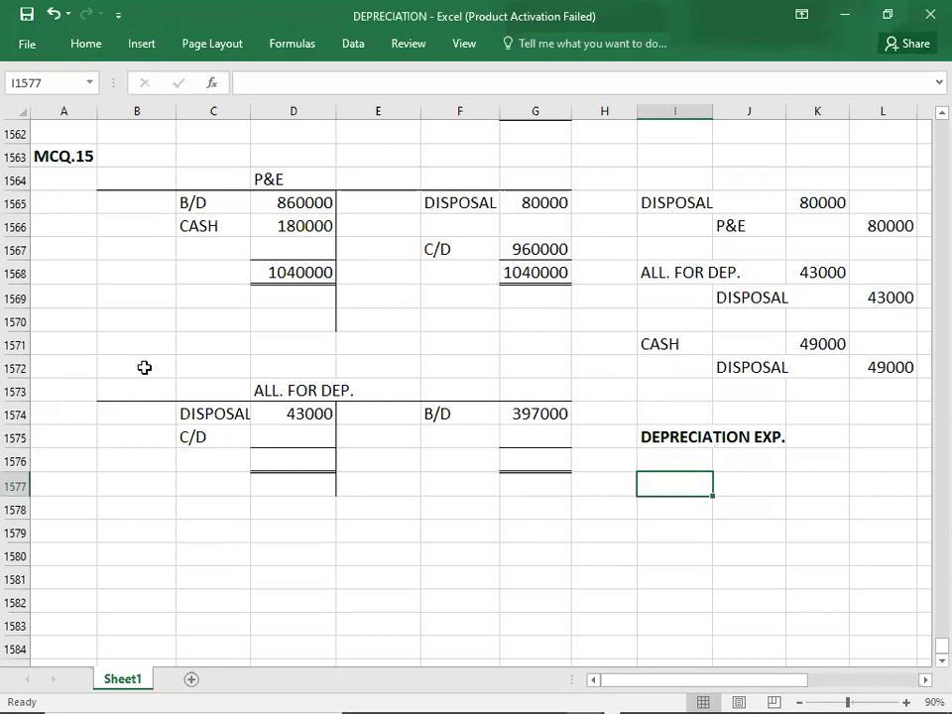
text(D)
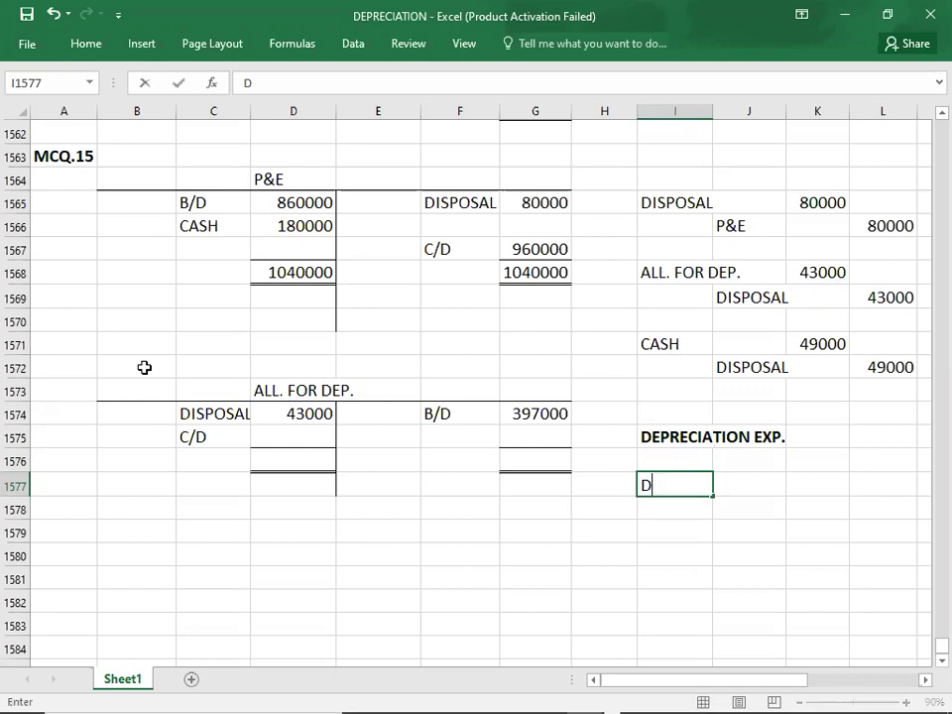
text(EP. EXP/)
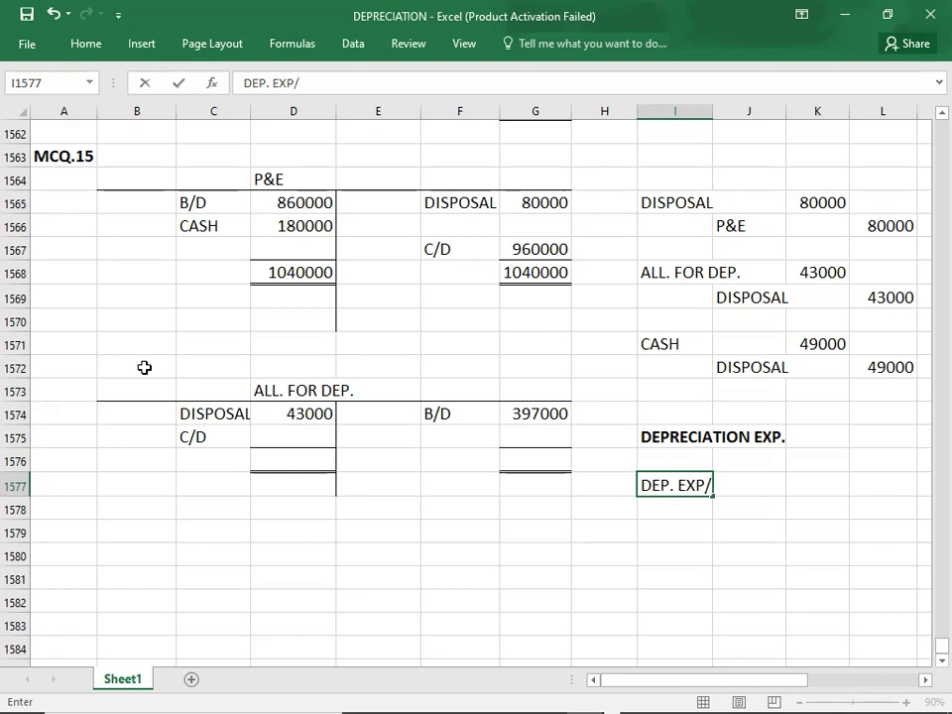
key(BackSpace)
text(. =)
Step: Switch to the PDF and compare the proportional depreciation policy in Q.12 with the full-year policy in Q.15
key(alt+Tab)
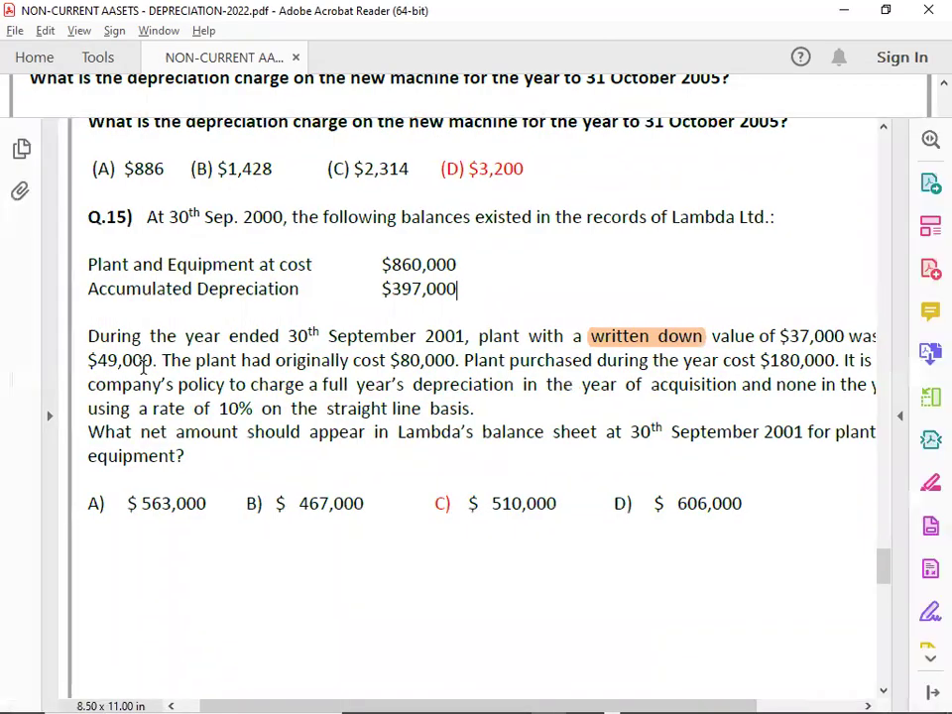
scroll(144, 366, up, 10)
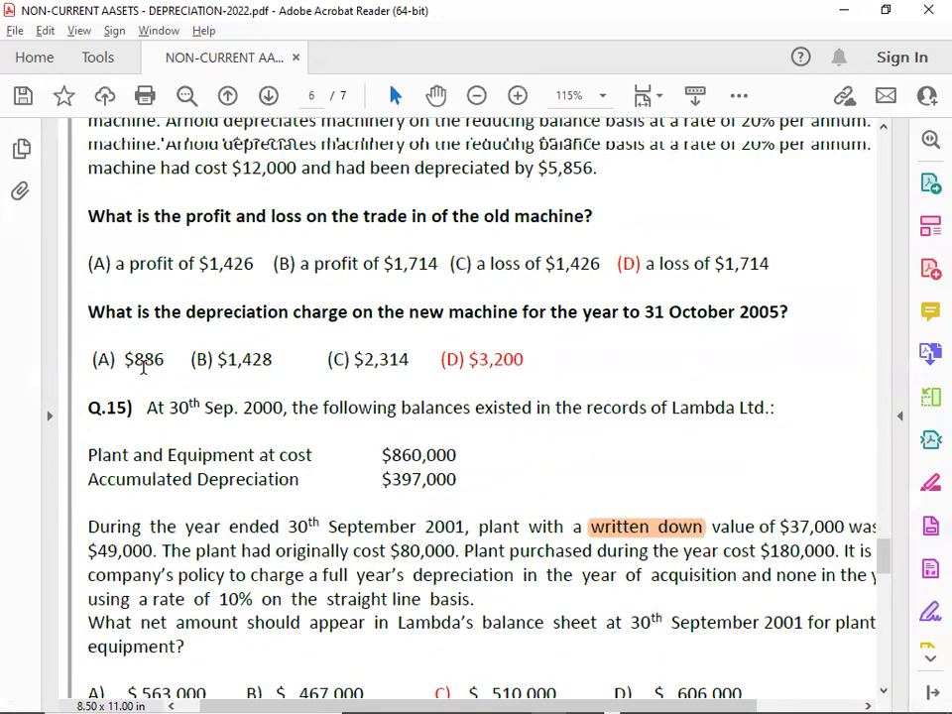
scroll(144, 367, up, 5)
scroll(144, 367, up, 4)
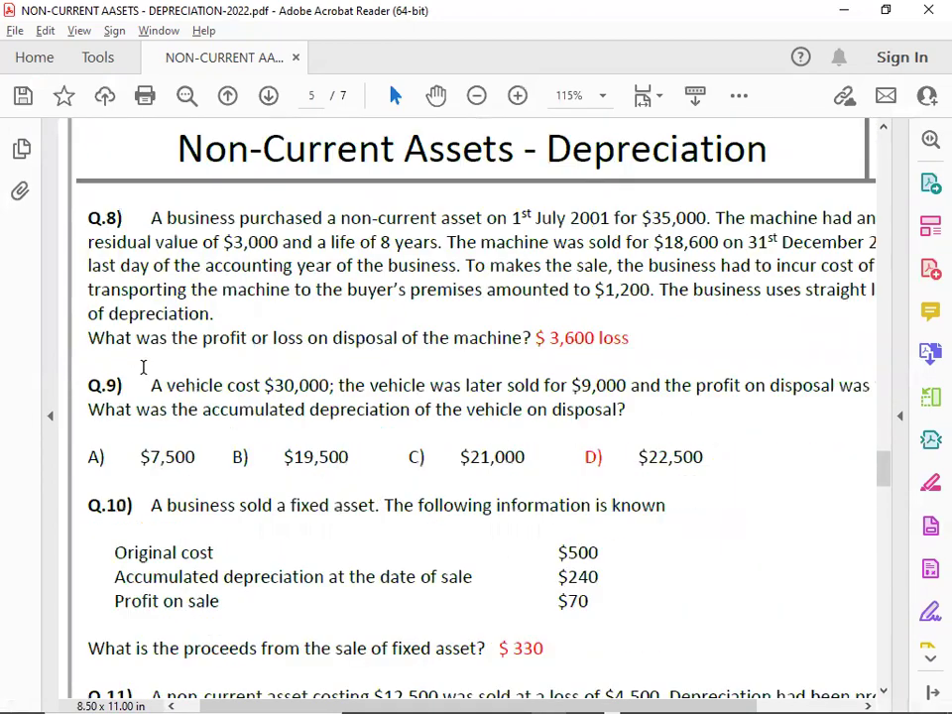
scroll(143, 367, up, 6)
scroll(144, 368, up, 12)
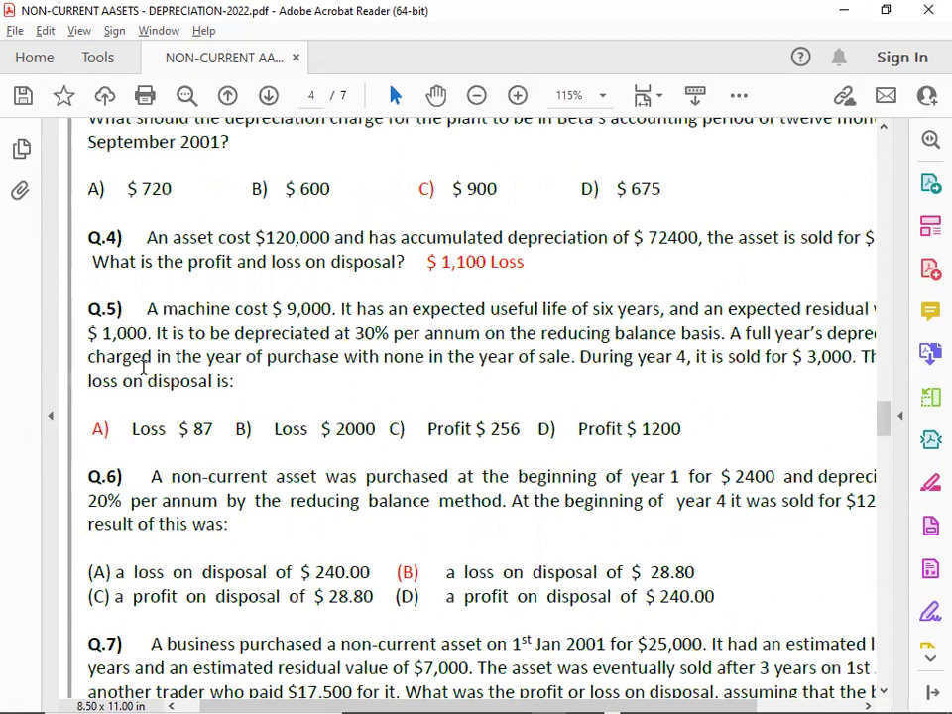
scroll(143, 367, up, 4)
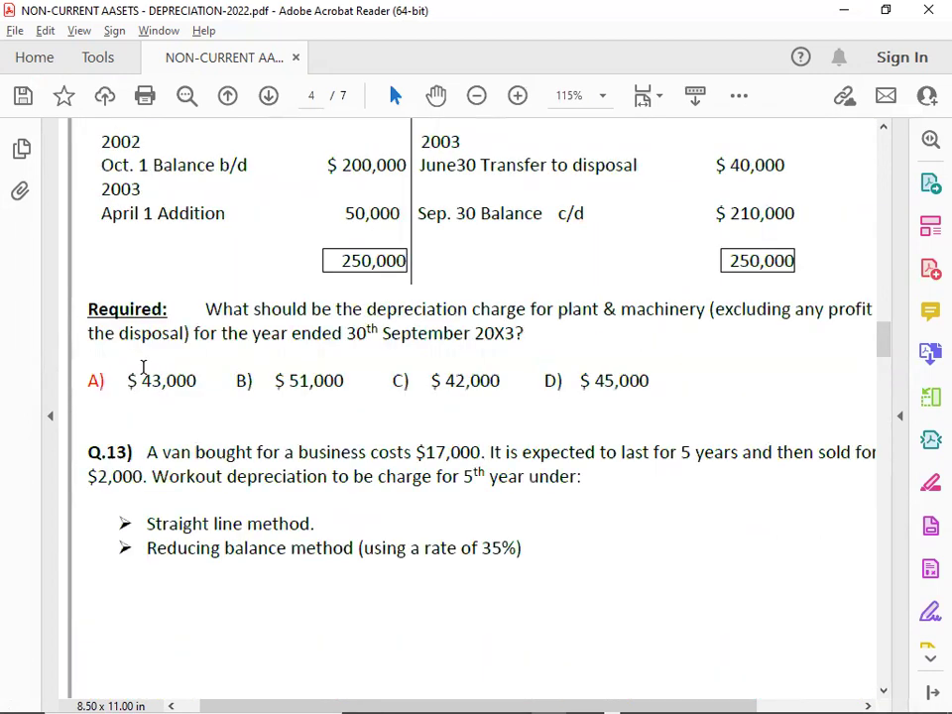
scroll(142, 367, up, 2)
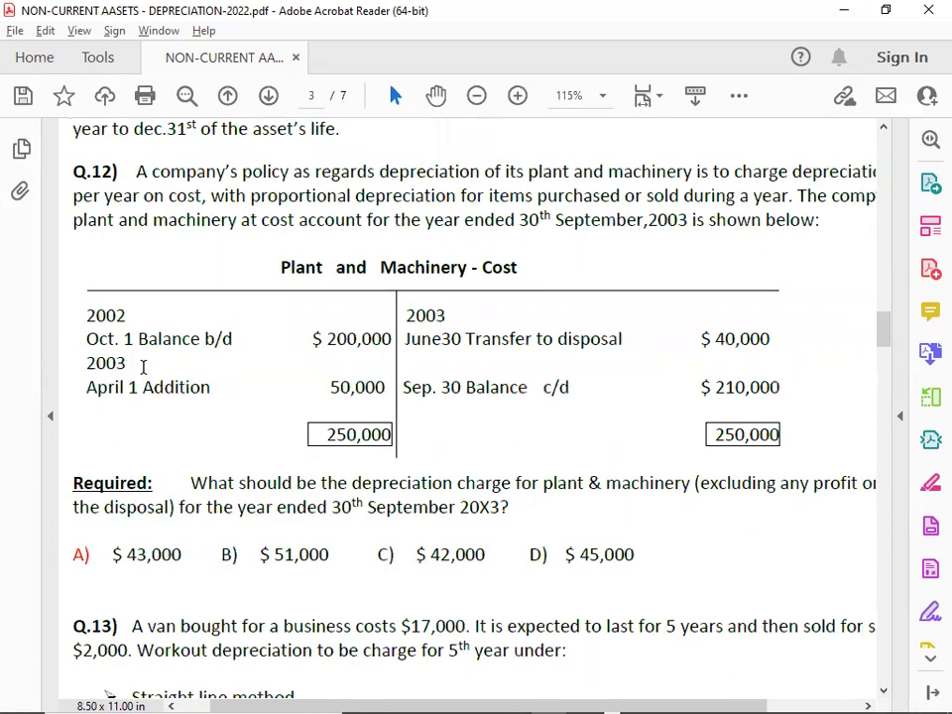
key(ctrl+h)
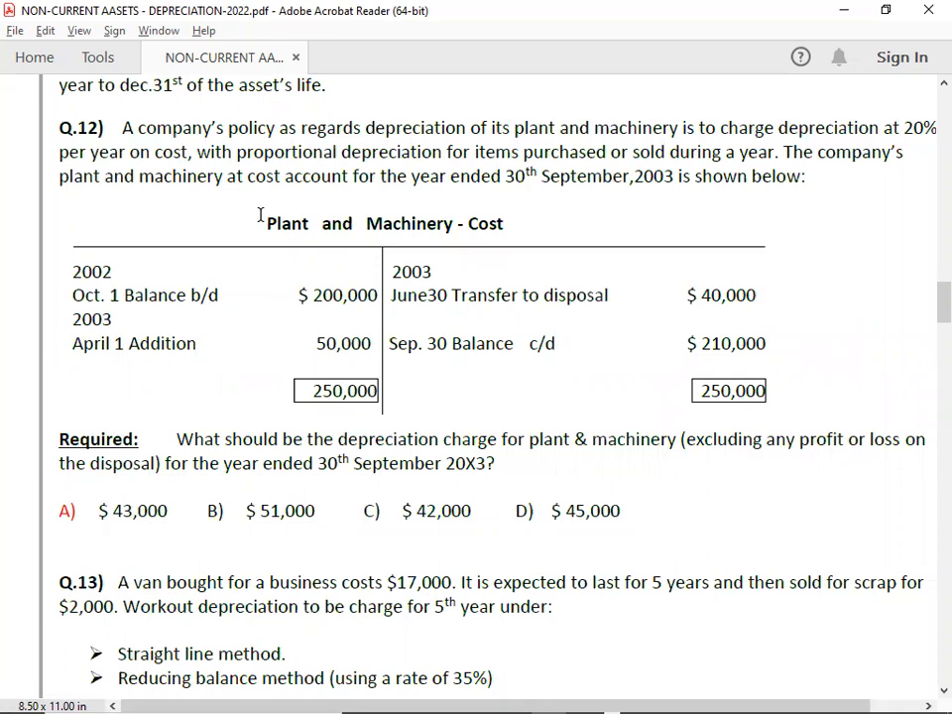
scroll(260, 214, down, 3)
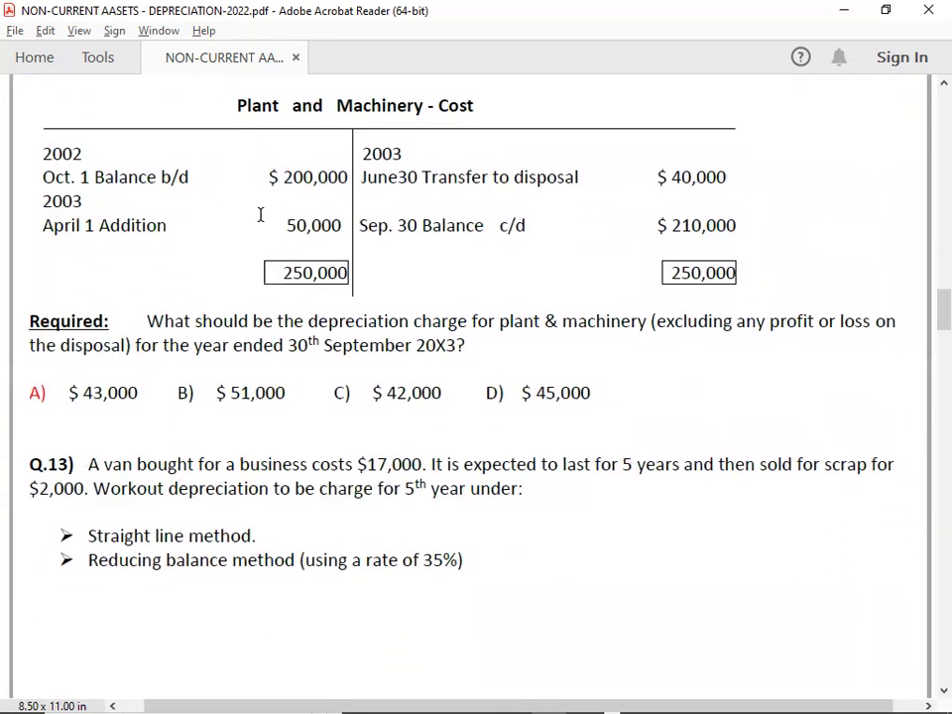
scroll(260, 214, down, 20)
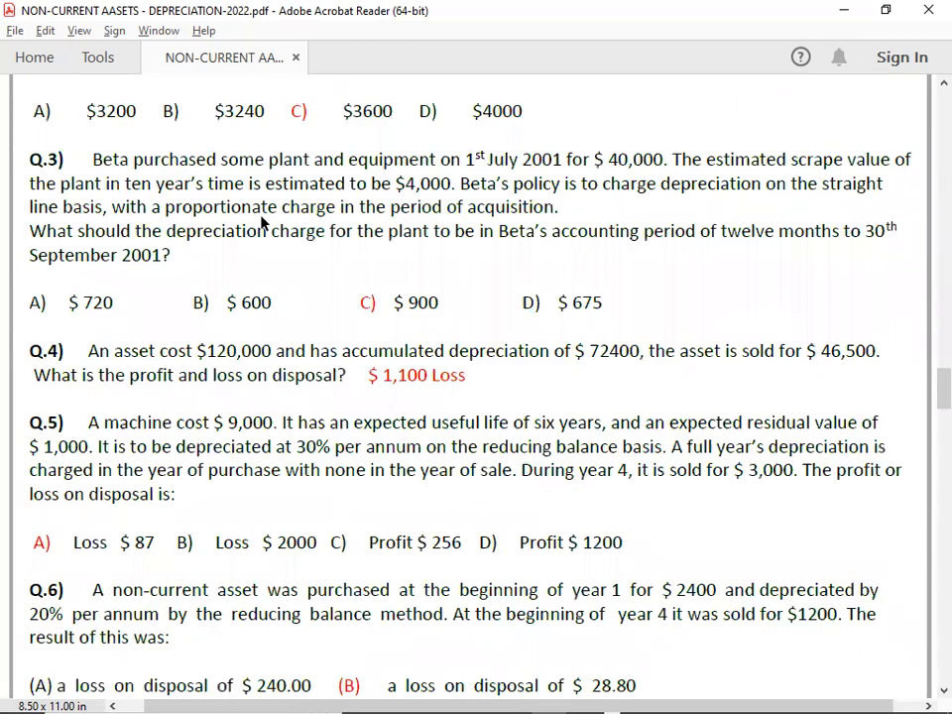
scroll(263, 222, down, 20)
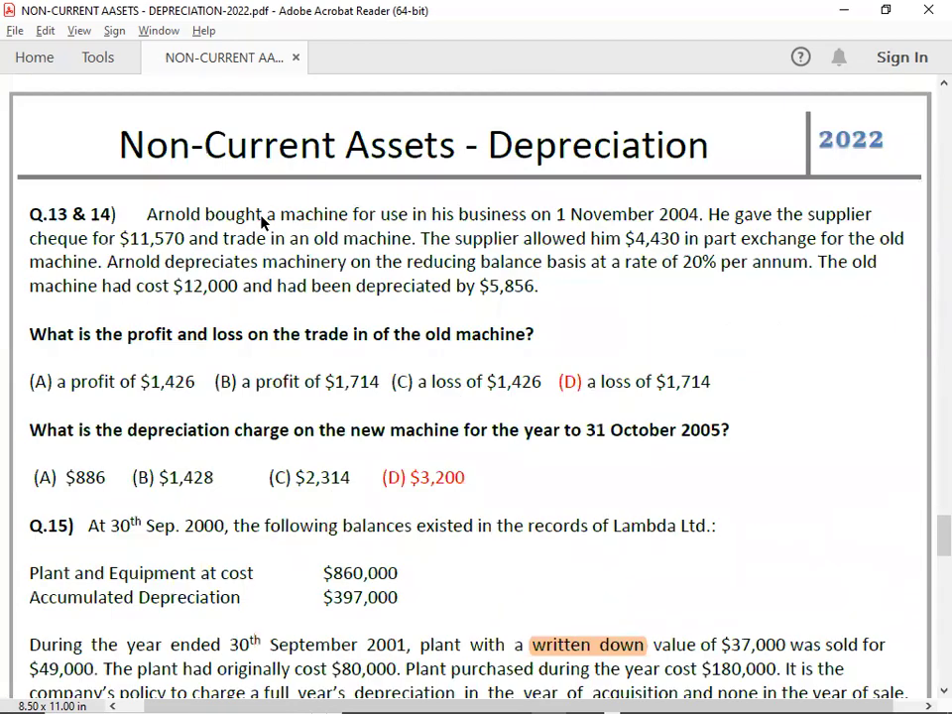
scroll(262, 222, down, 10)
scroll(260, 214, up, 3)
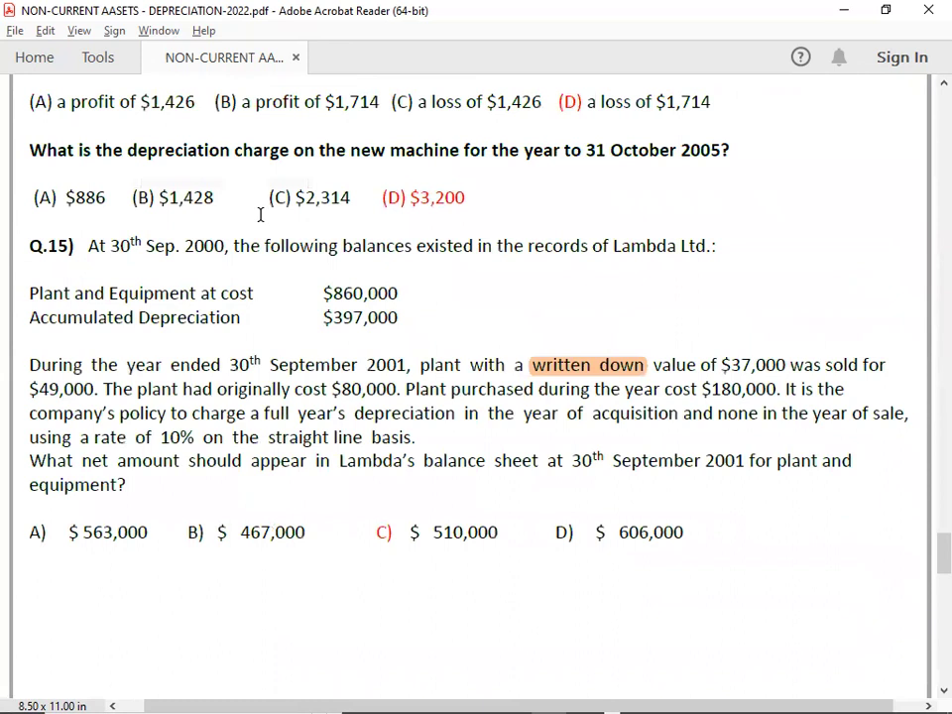
scroll(261, 214, down, 1)
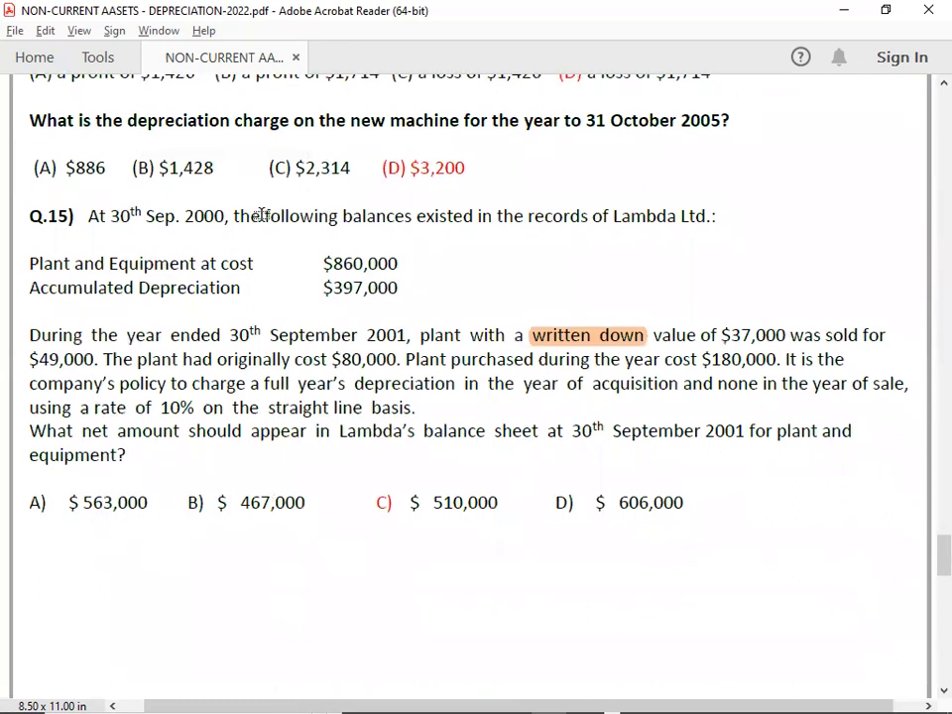
Step: Return to Excel and complete the depreciation expense line in I1577 as 960000*10% = 96000, based on the P&E closing balance
key(alt+Tab)
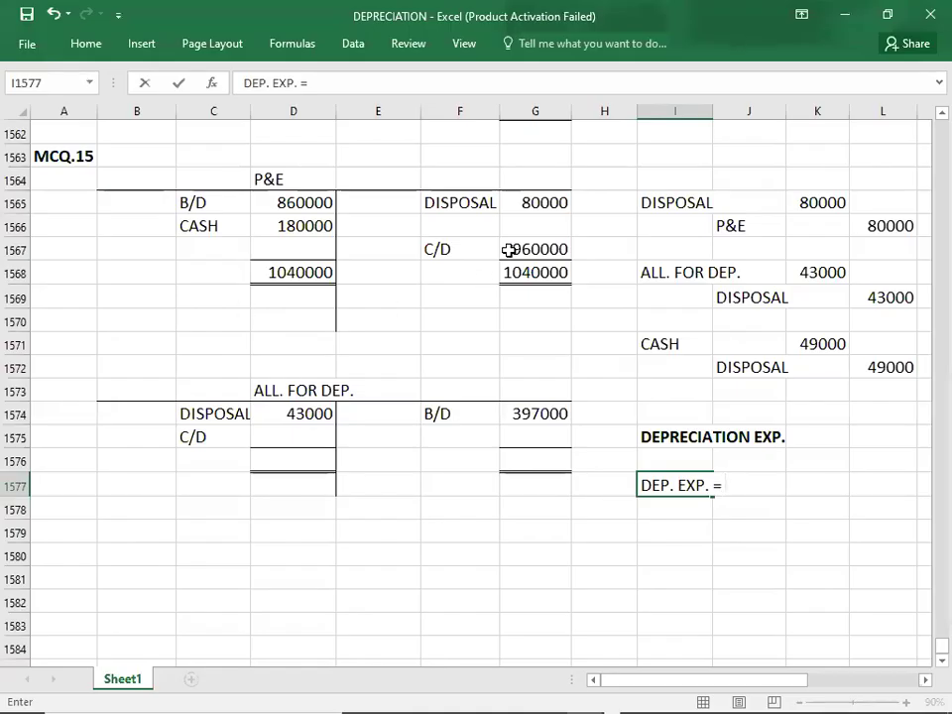
click(511, 249)
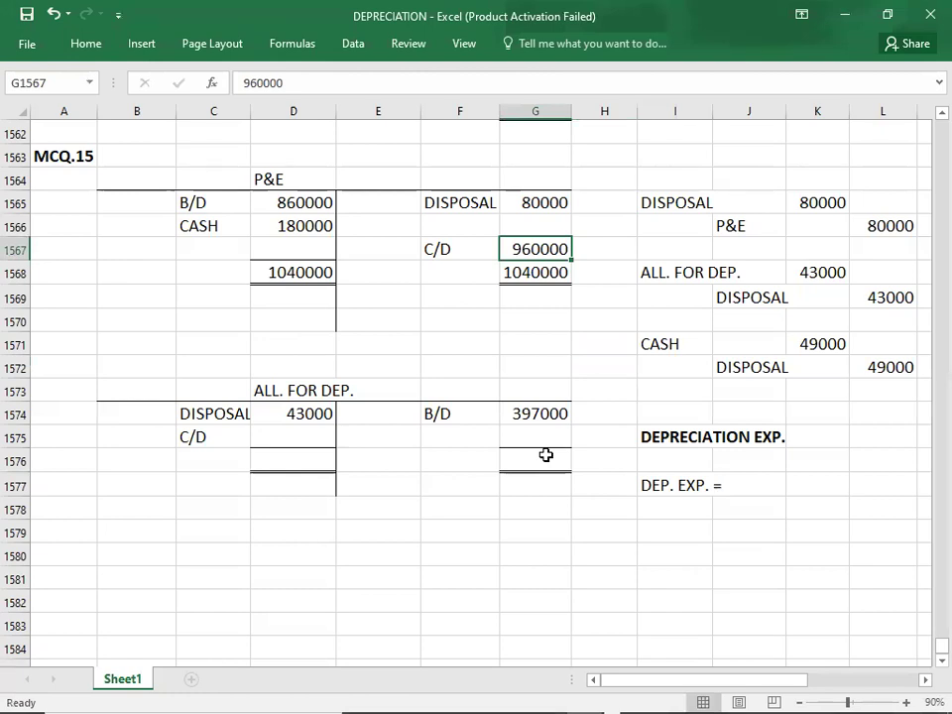
double_click(679, 486)
text(960000*10% = 96000)
key(Return)
click(860, 615)
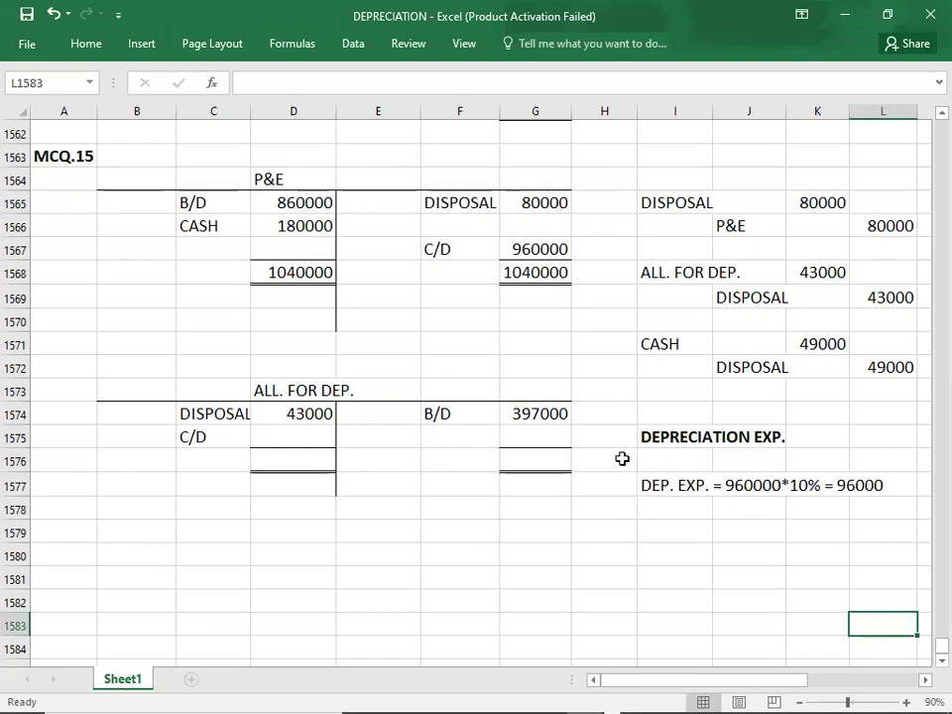
click(510, 250)
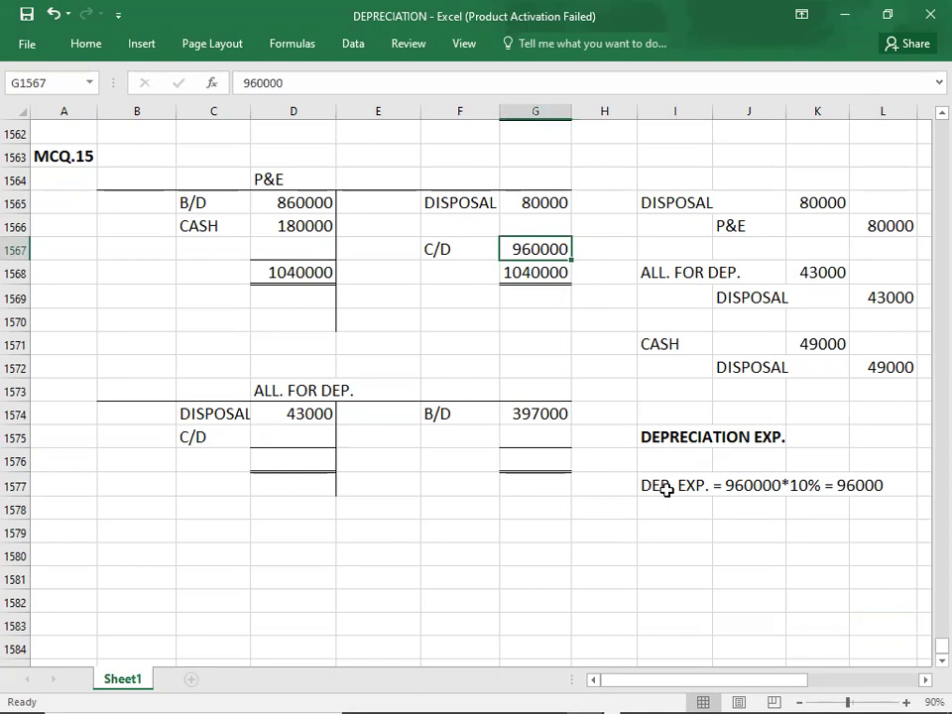
click(673, 530)
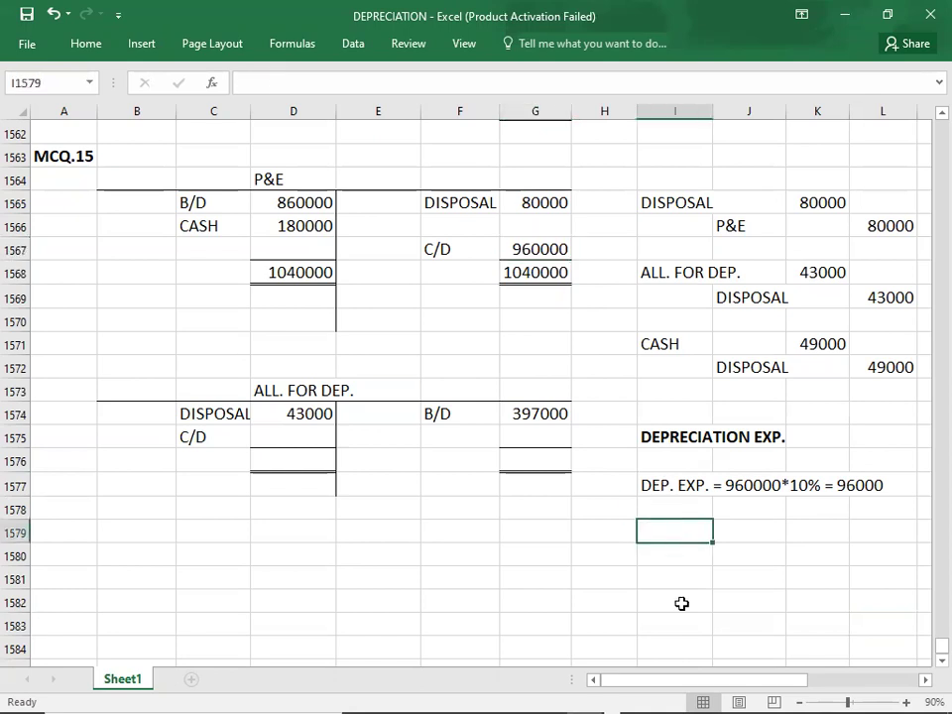
key(alt+Tab)
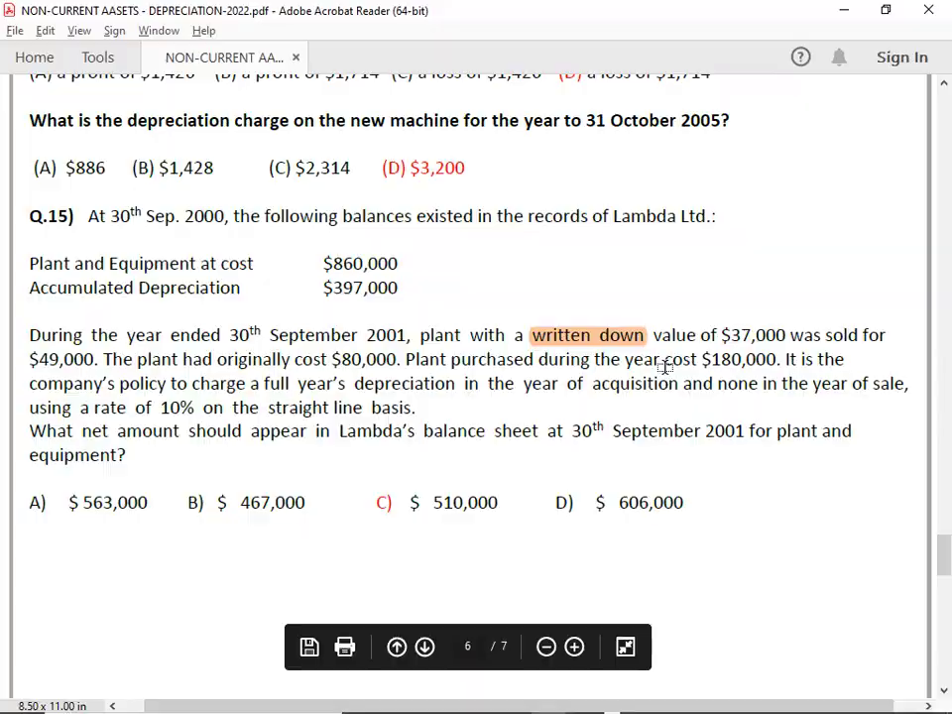
key(alt+Tab)
click(267, 202)
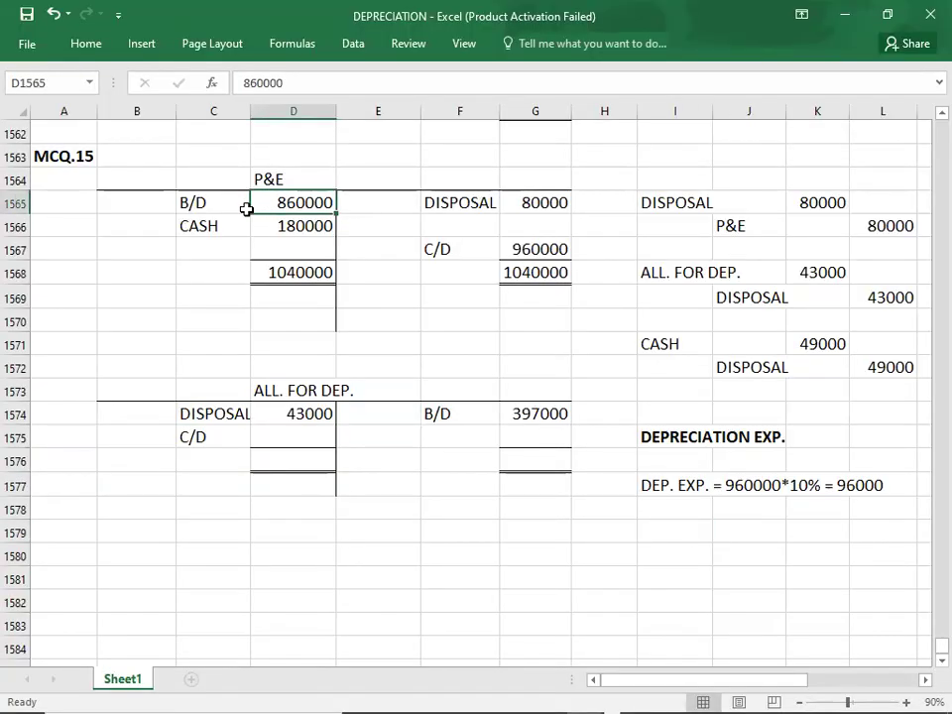
click(516, 204)
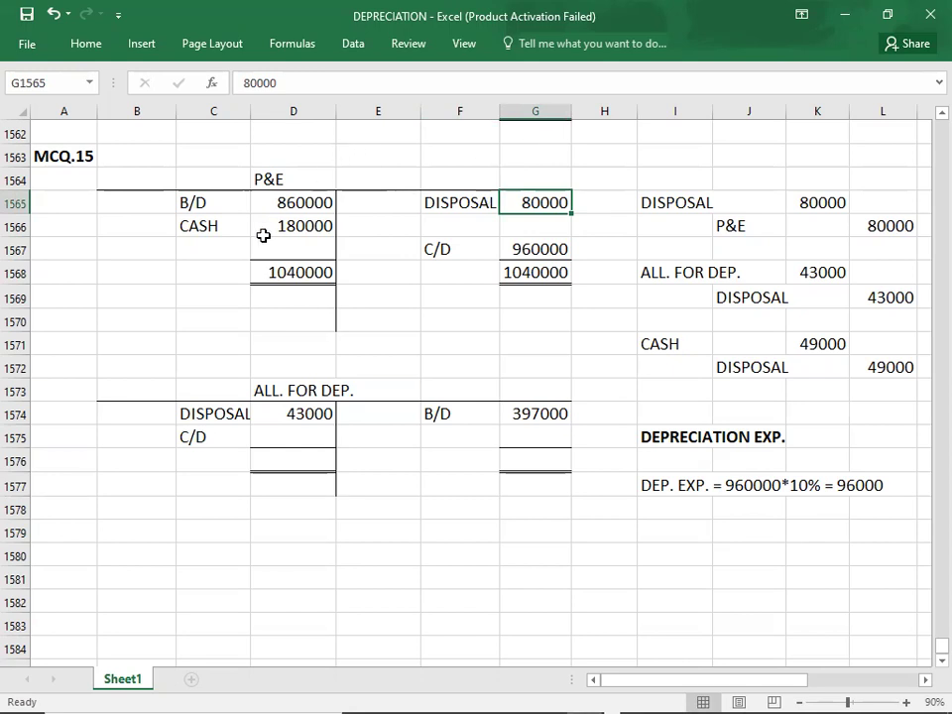
click(671, 531)
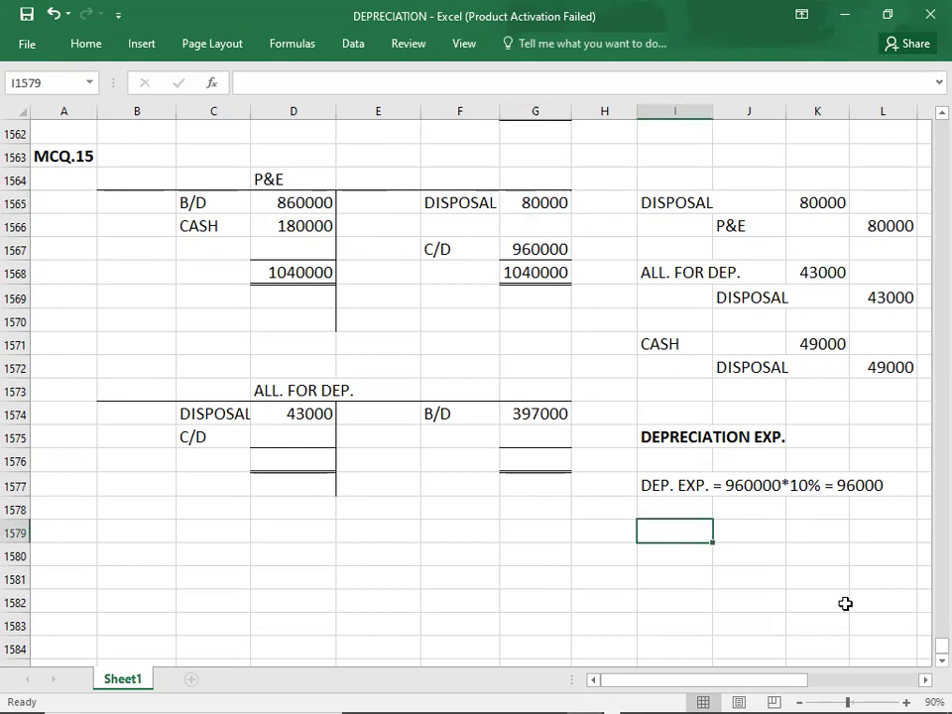
text((860)
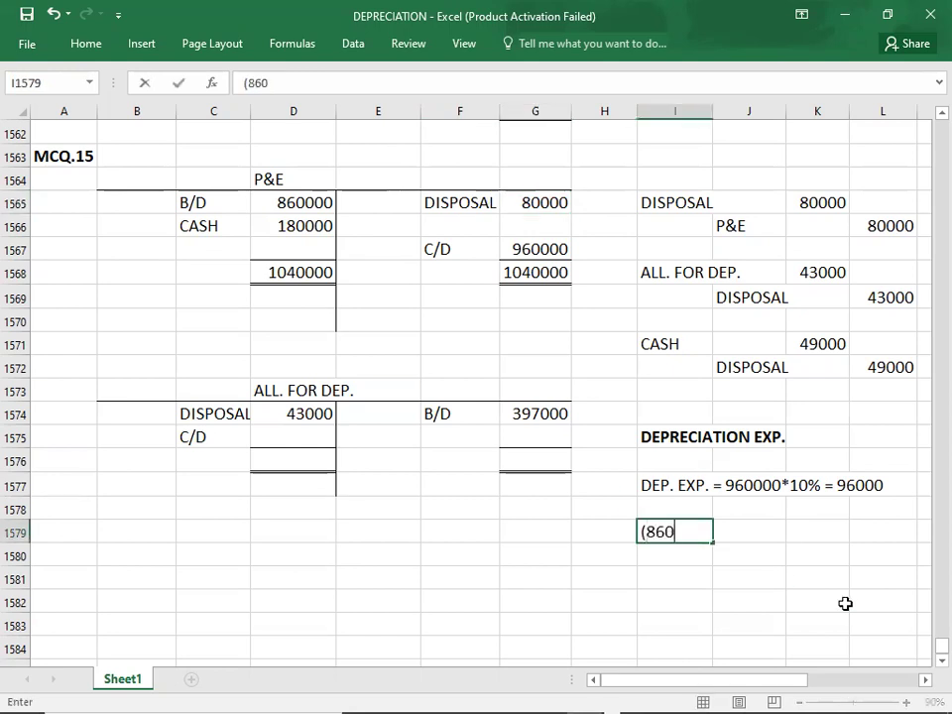
text(000-8)
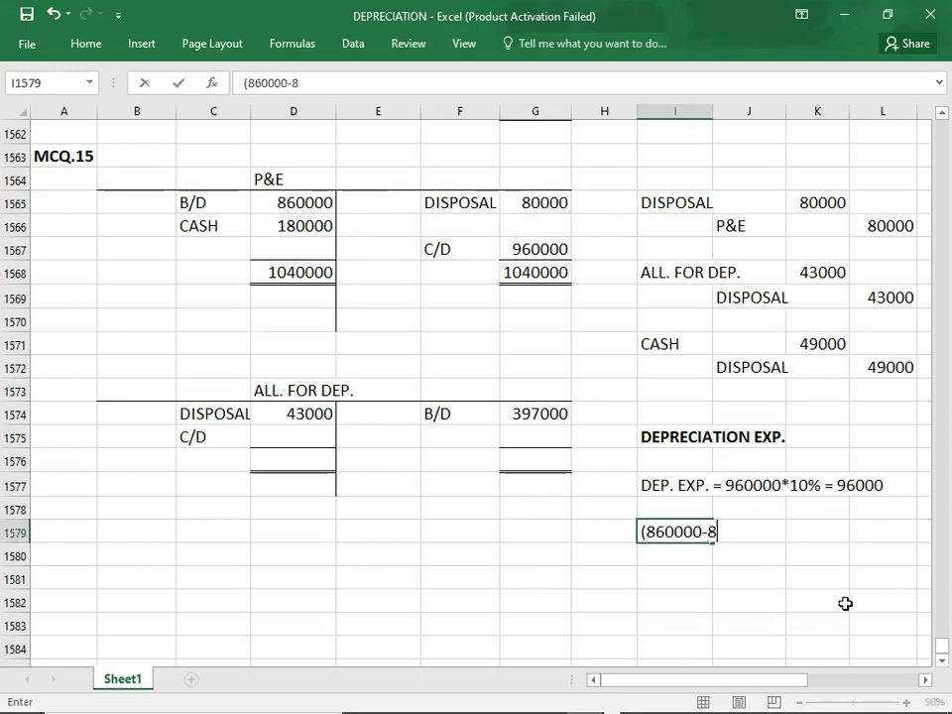
text(0000)10)
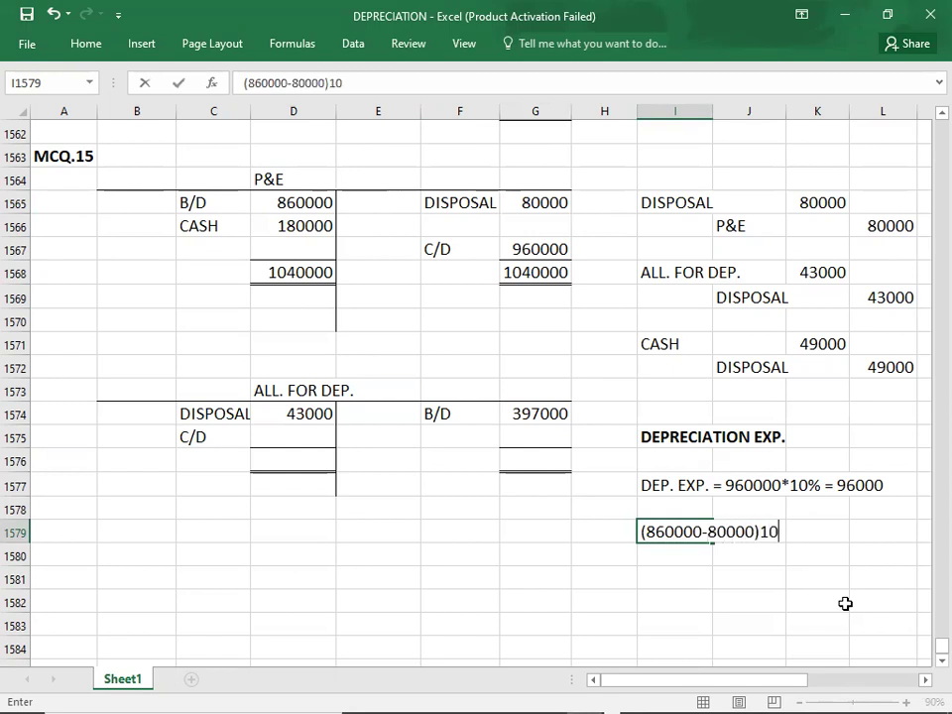
text(% =)
Step: Enter the depreciation result 78000 in L1579 beside the calculation for the existing plant
key(Right)
key(Right)
key(Right)
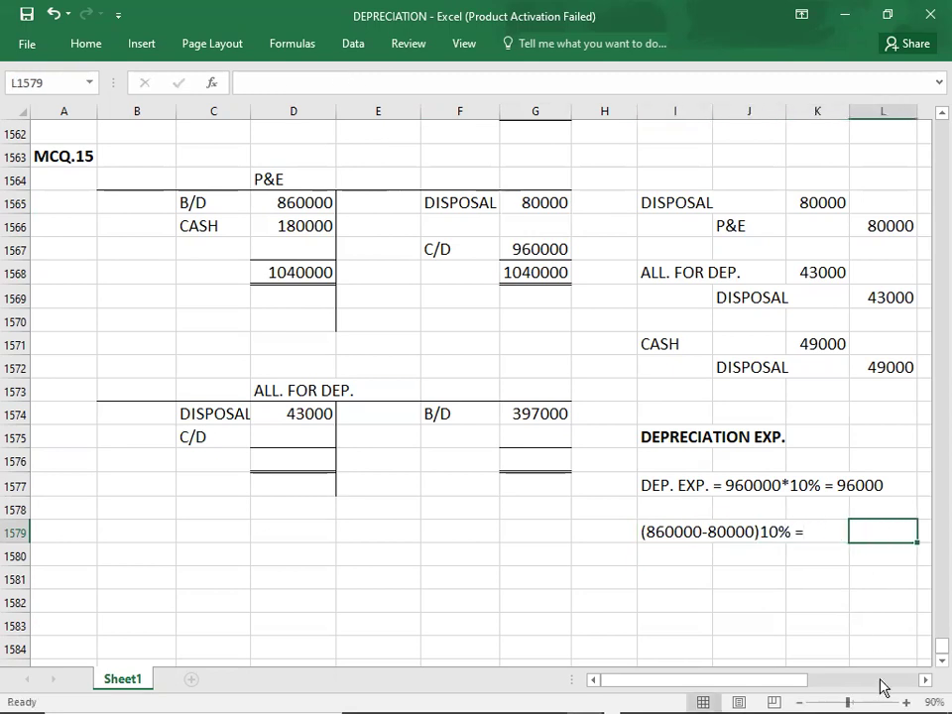
text(78000)
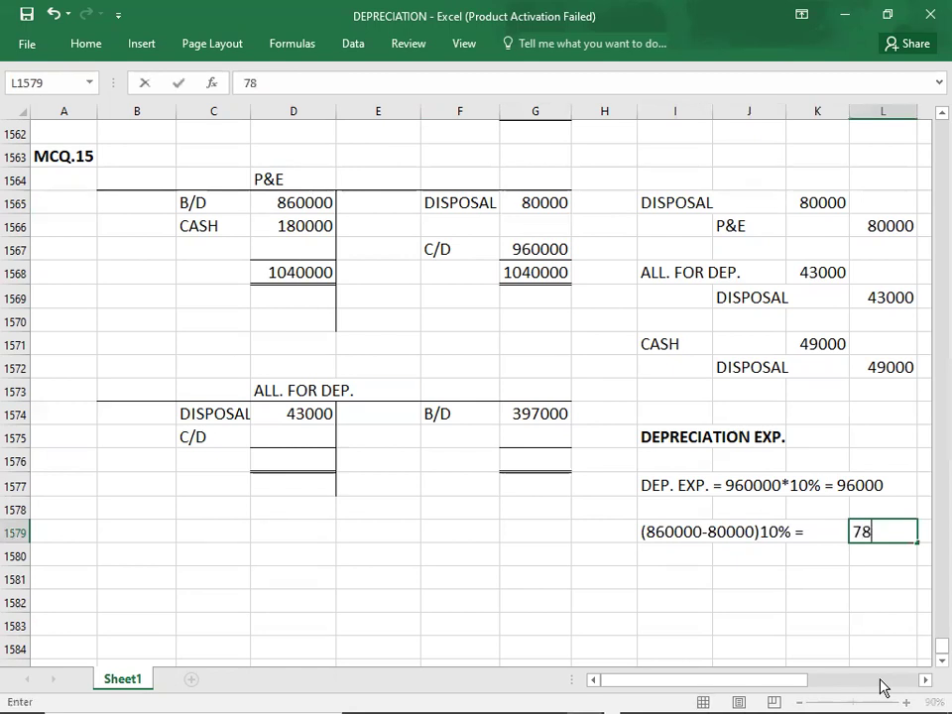
key(Return)
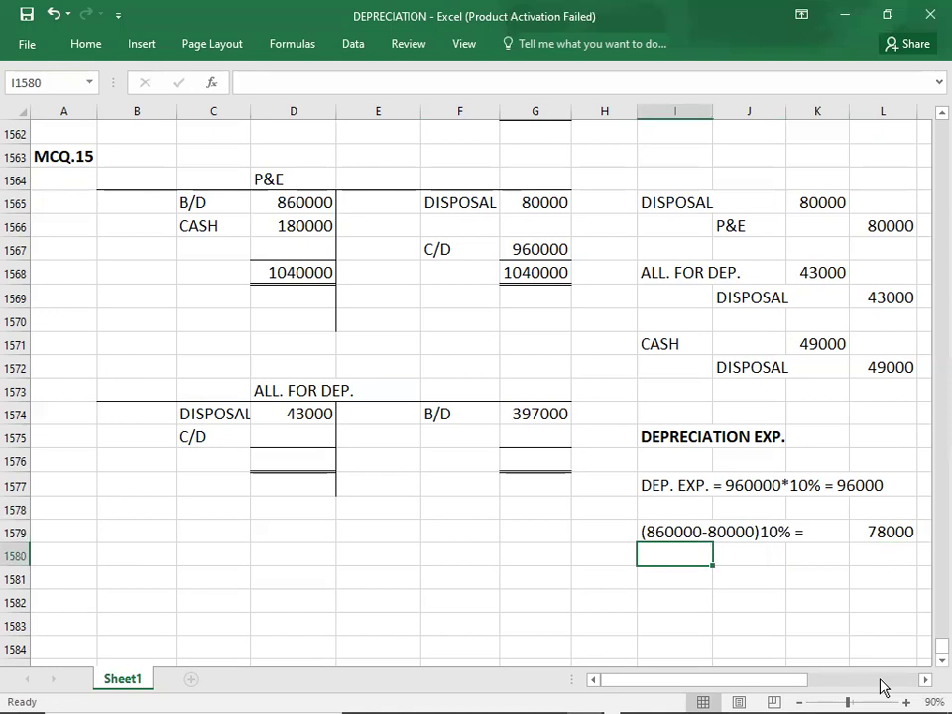
Step: Check the 180000 plant purchase in the P&E account and PDF, then enter 180000*10% = in I1580 and 18000 in L1580
click(267, 226)
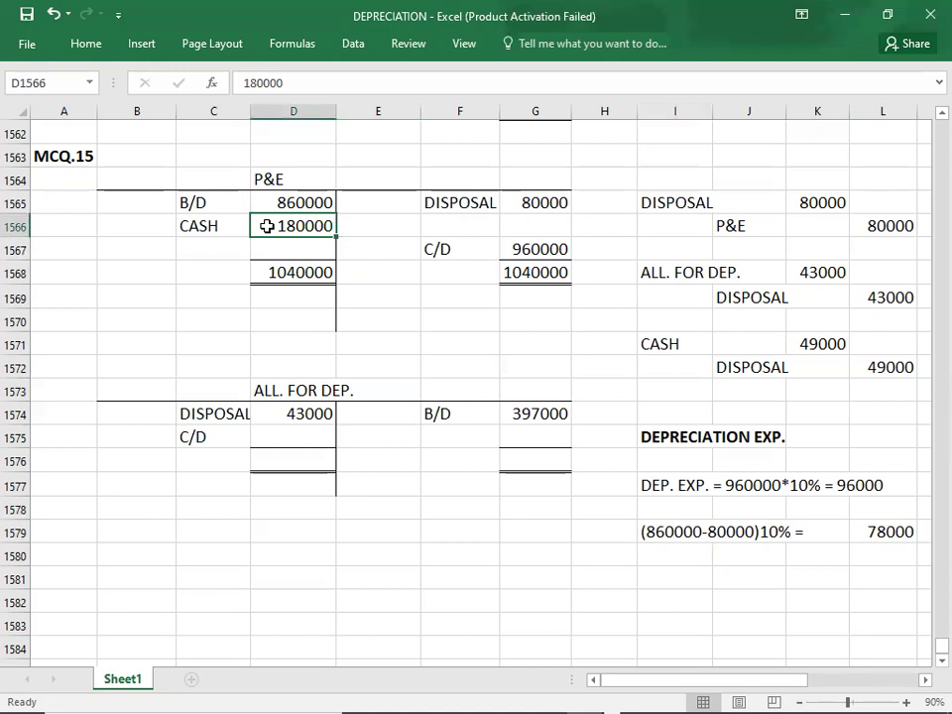
key(alt+Tab)
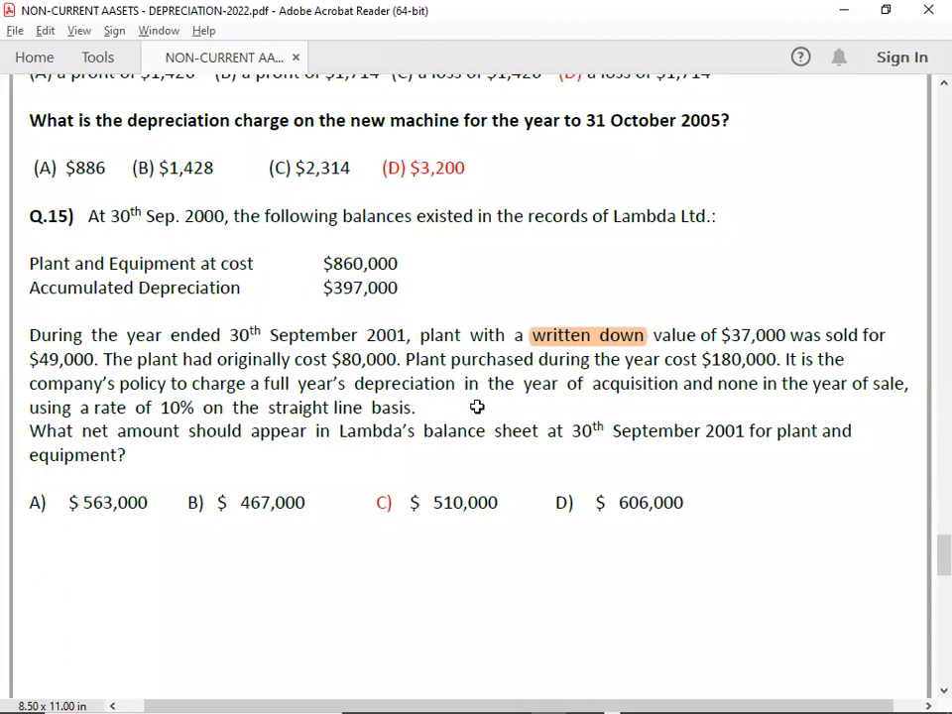
key(alt+Tab)
click(660, 556)
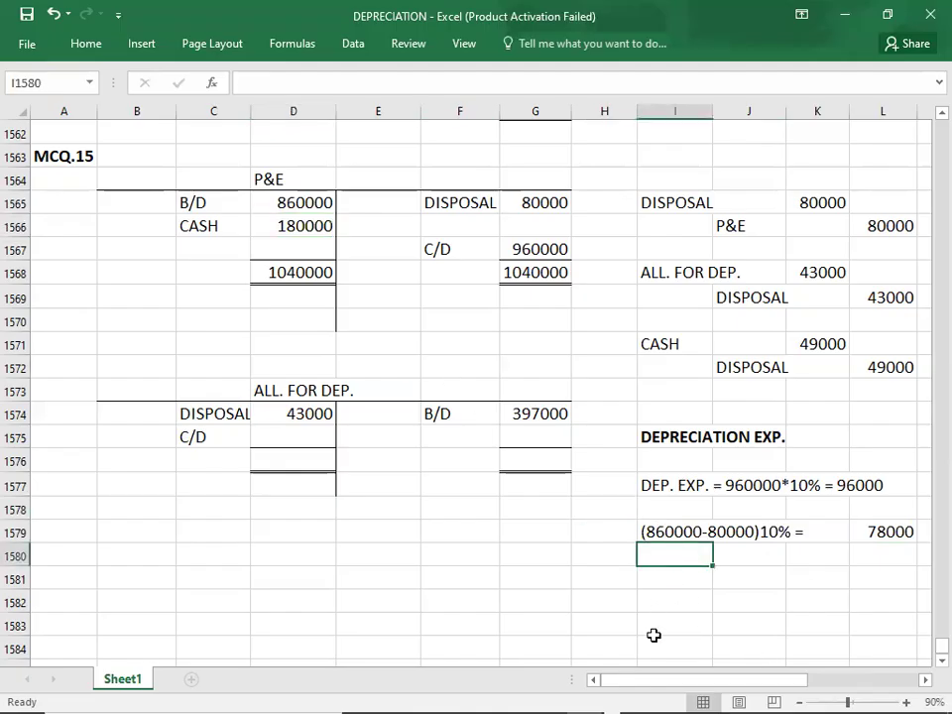
text(180000)
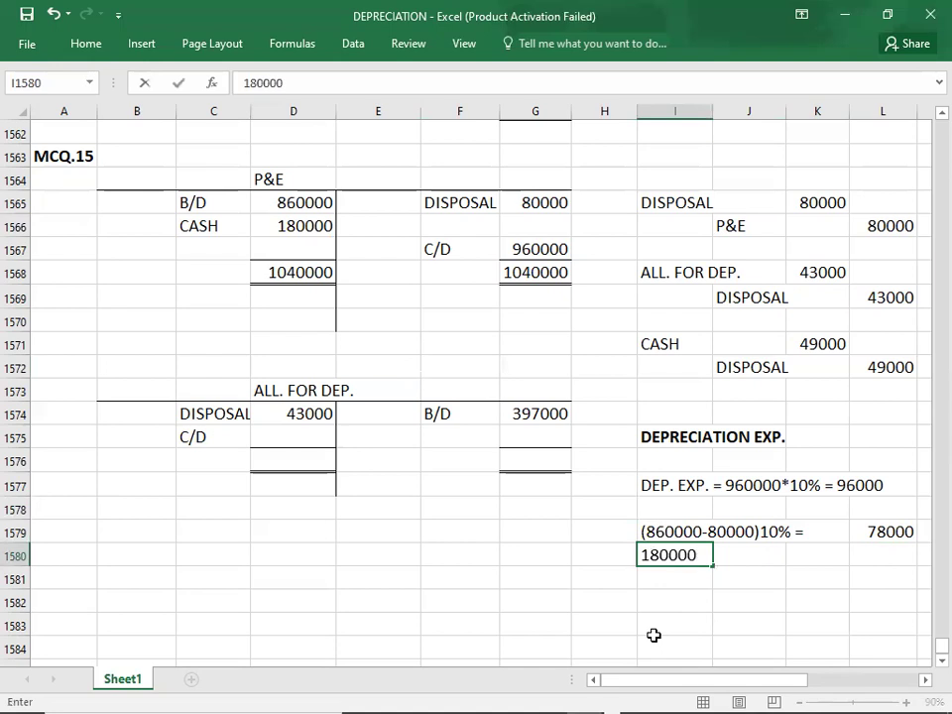
text(*10% =)
key(Tab)
key(Tab)
key(Tab)
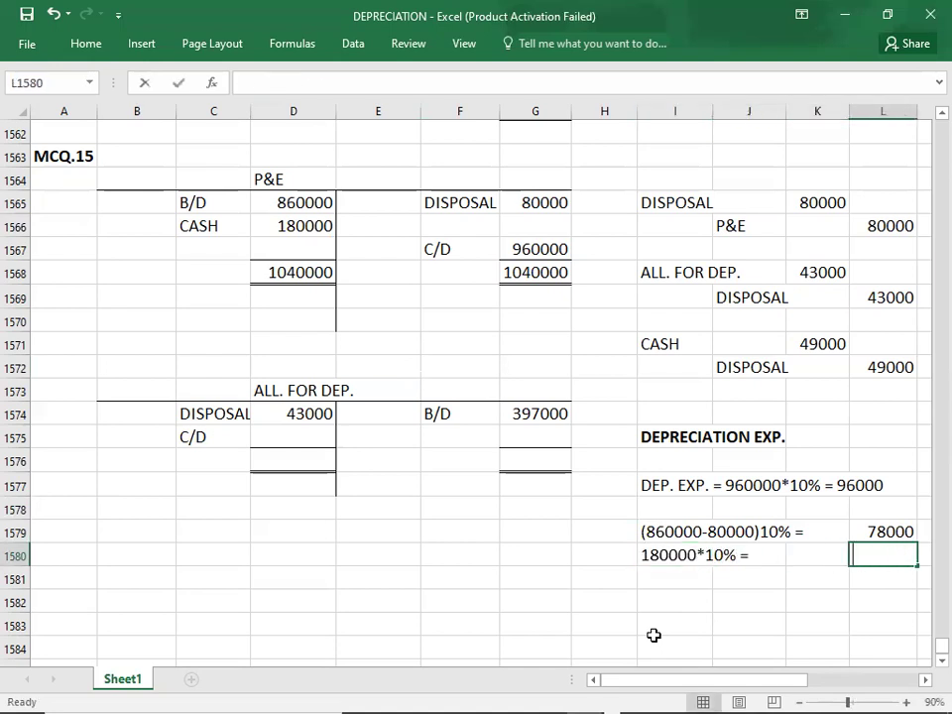
text(18000)
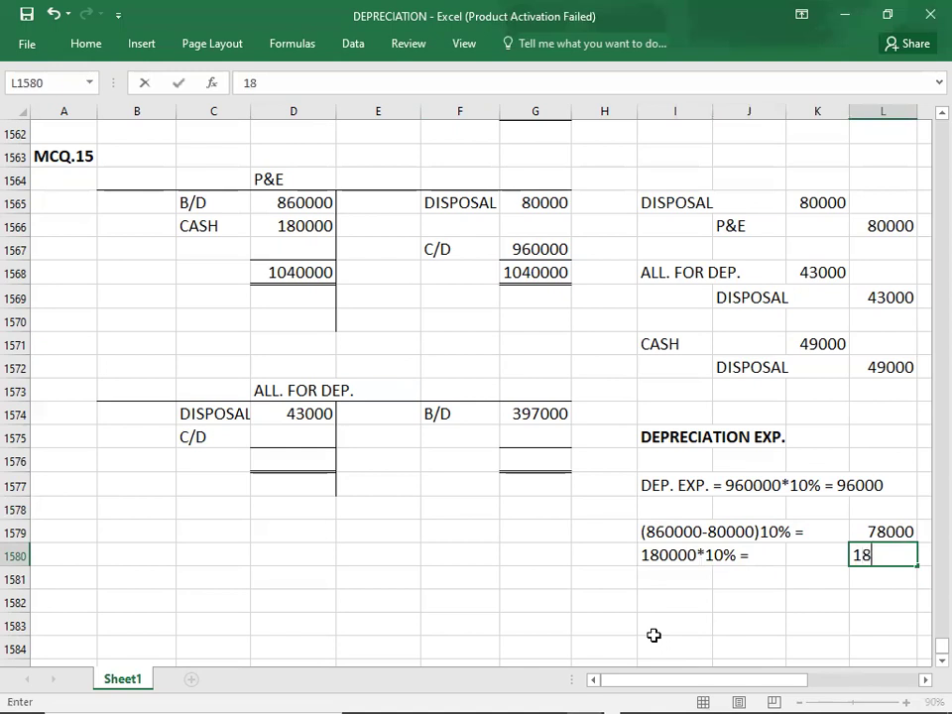
key(ctrl+Return)
key(Return)
Step: Apply a top and double bottom border to L1581 and enter 96000 as the total depreciation expense
key(Tab)
key(Tab)
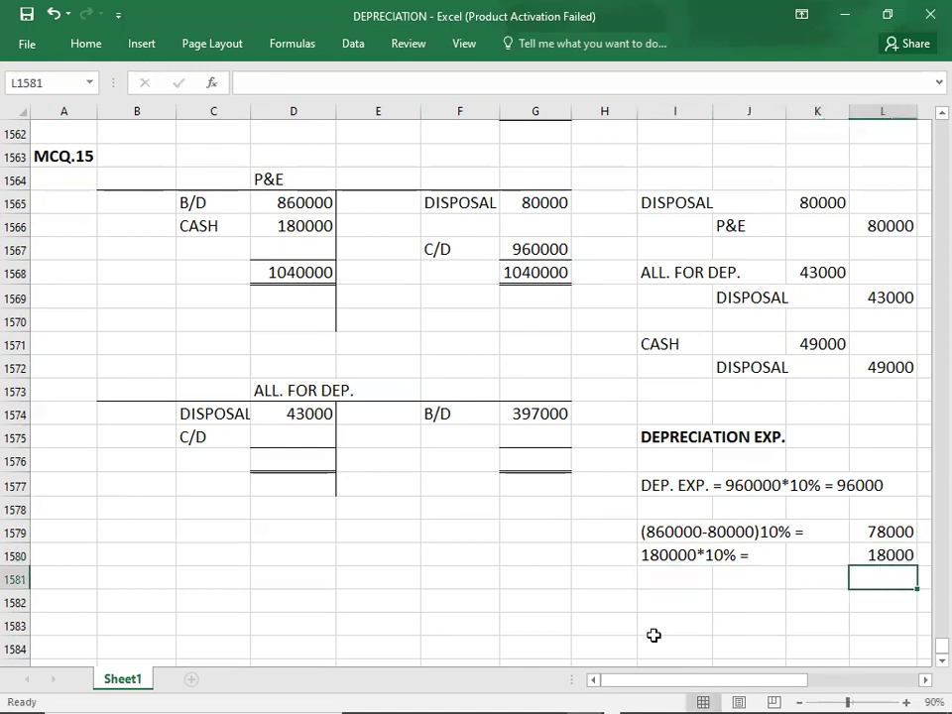
click(85, 43)
click(191, 106)
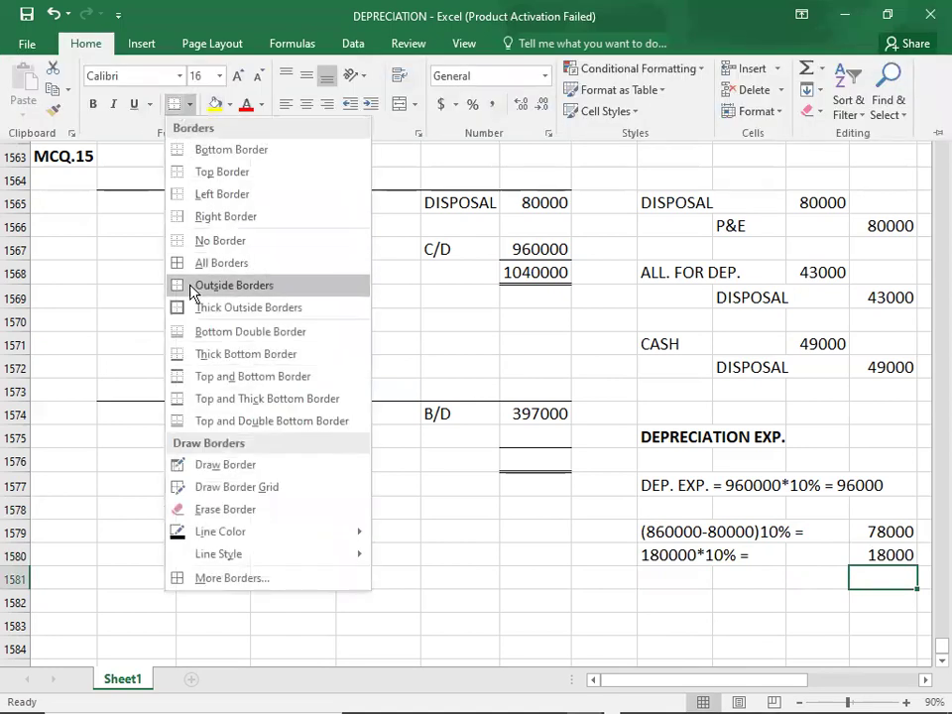
click(183, 422)
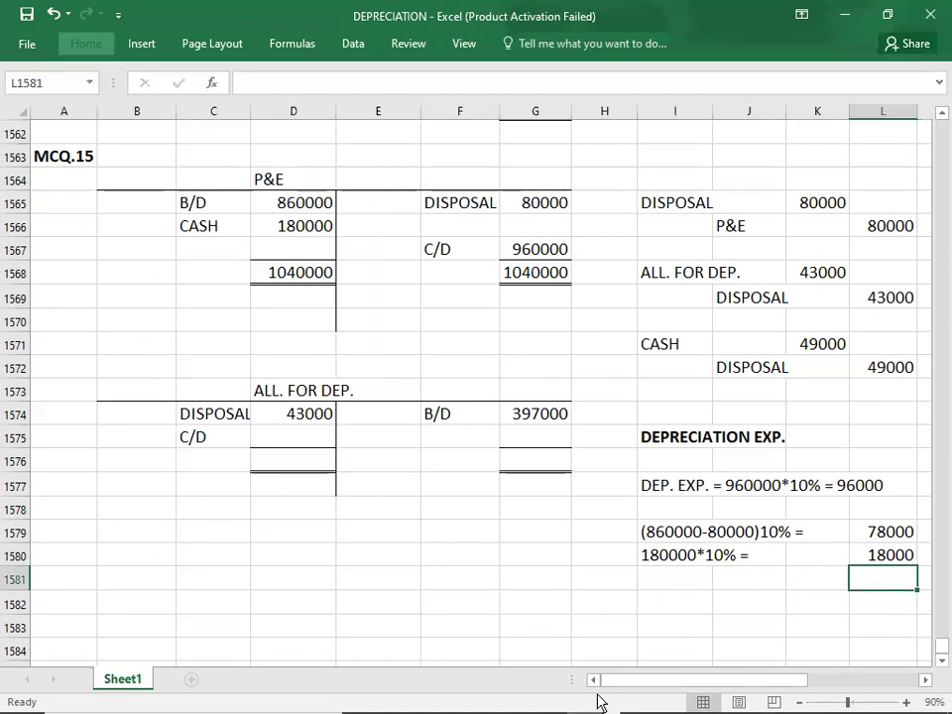
text(96000)
key(Return)
key(Down)
key(Left)
key(Left)
key(Left)
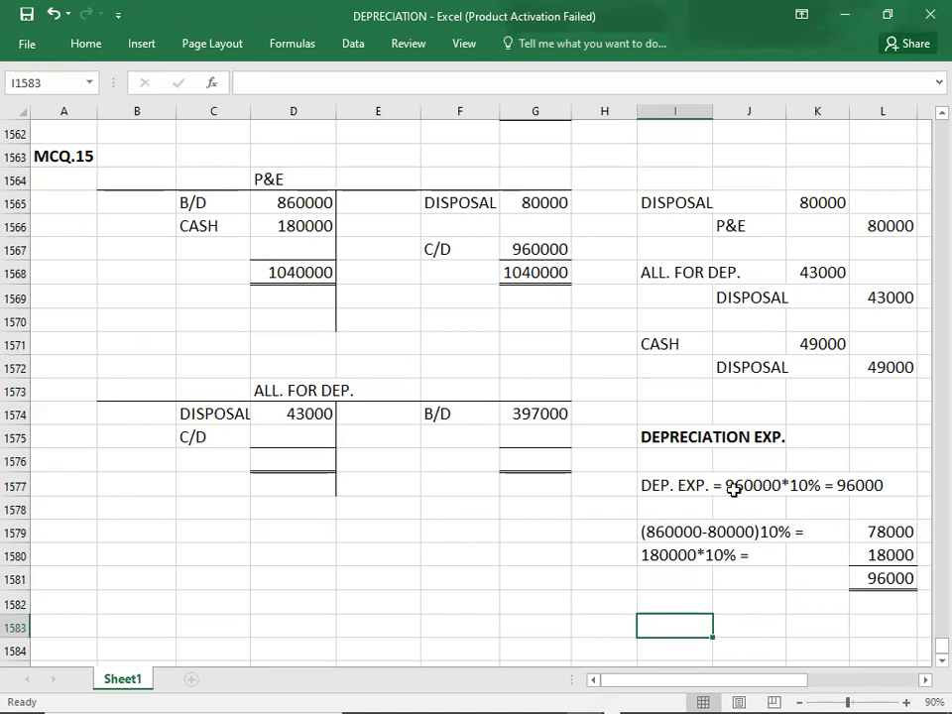
Step: Enter a bold OR in I1578 between the two depreciation calculation methods
click(669, 510)
text(OR)
key(ctrl+Return)
key(Down)
key(Left)
key(Up)
key(Right)
key(ctrl+b)
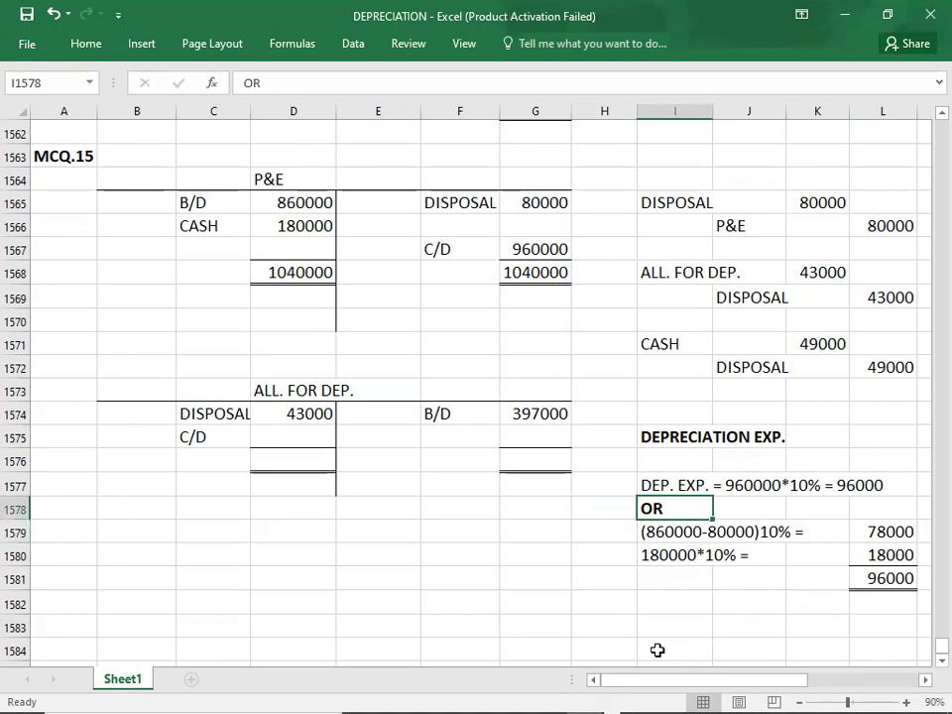
click(532, 245)
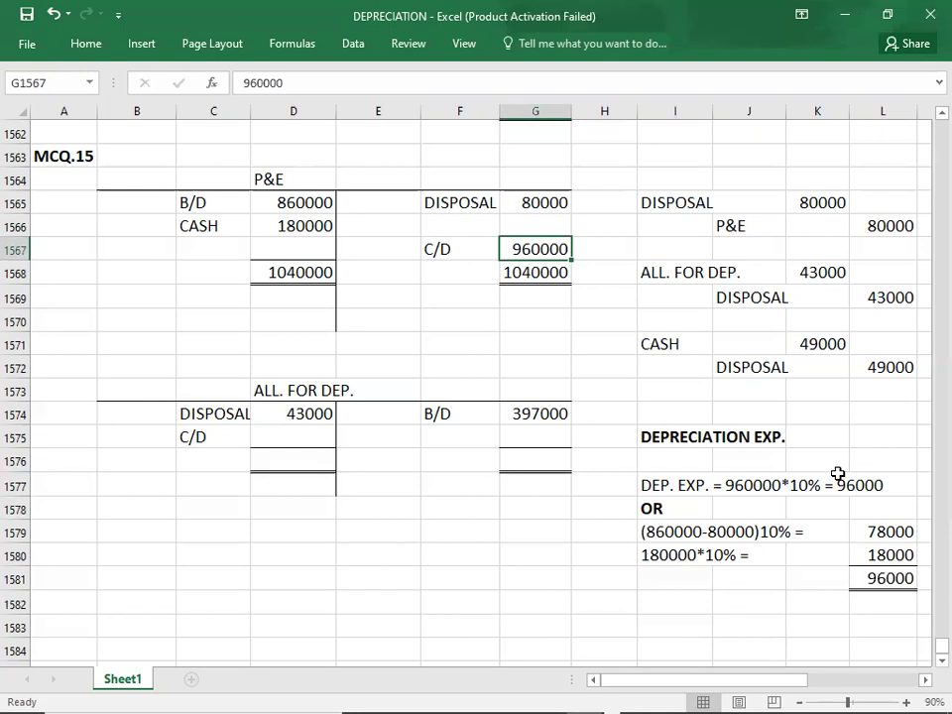
click(537, 438)
text(98000)
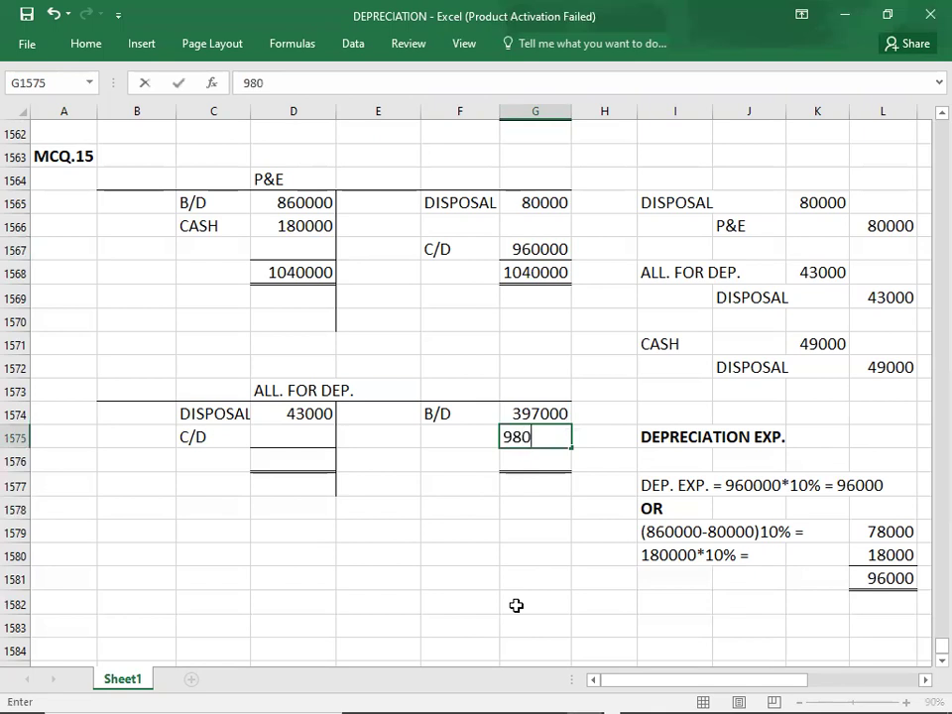
key(Left)
key(Left)
key(Right)
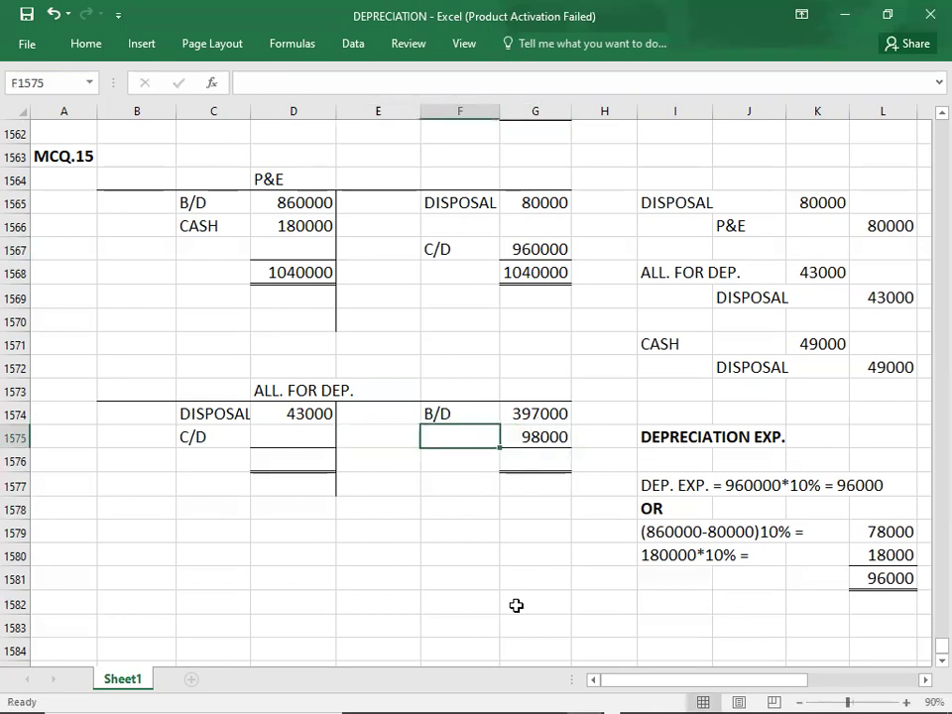
text(CEP. EC)
text(P)
key(BackSpace)
key(BackSpace)
key(BackSpace)
key(BackSpace)
text(EXP.)
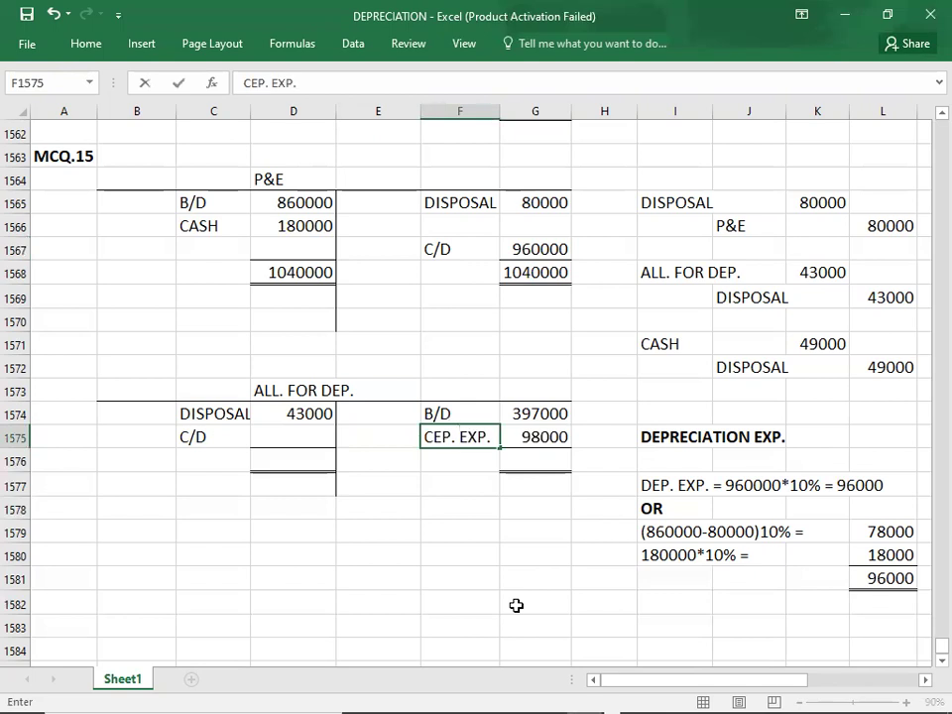
Step: Record the year's depreciation in the ALL. FOR DEP. account with 96000 in G1575 and the label DEP. EXP. in F1575
key(Right)
text(96000)
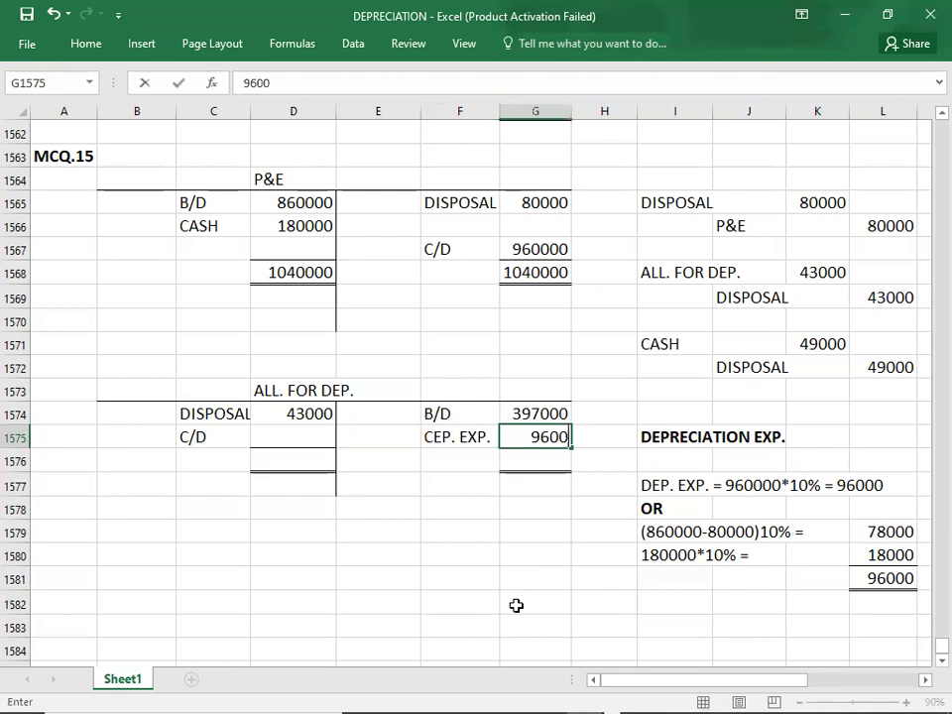
key(Return)
key(Up)
key(Left)
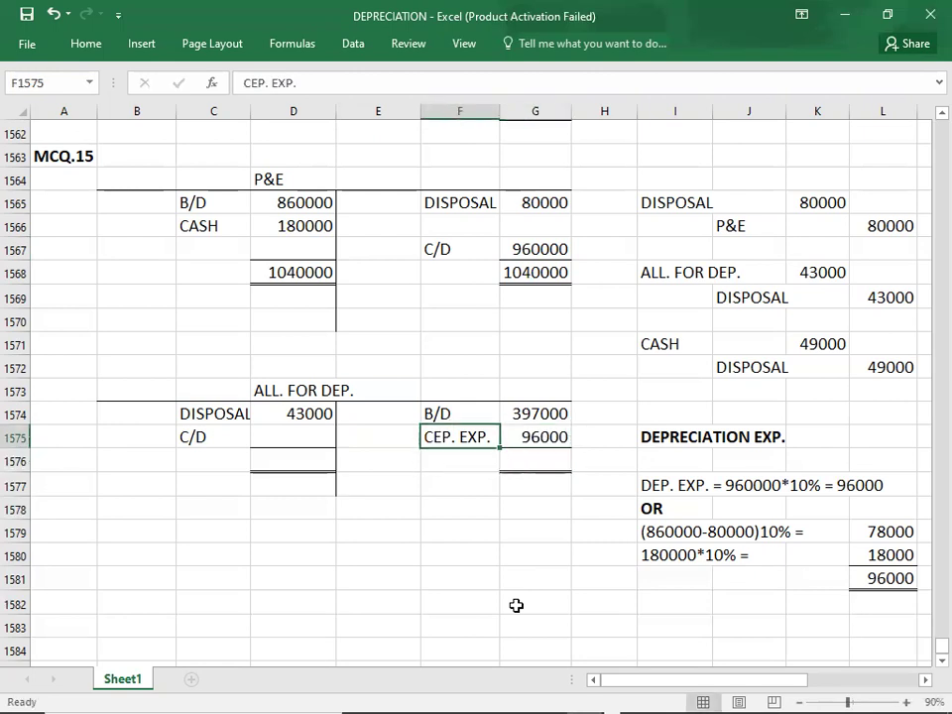
text(DEP. EXP.)
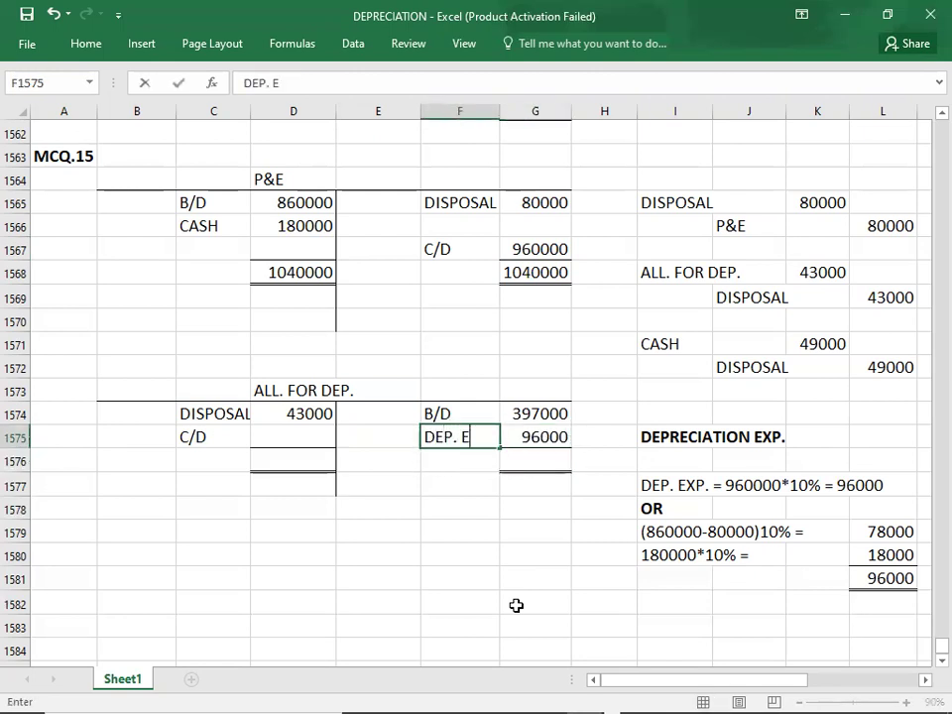
key(Tab)
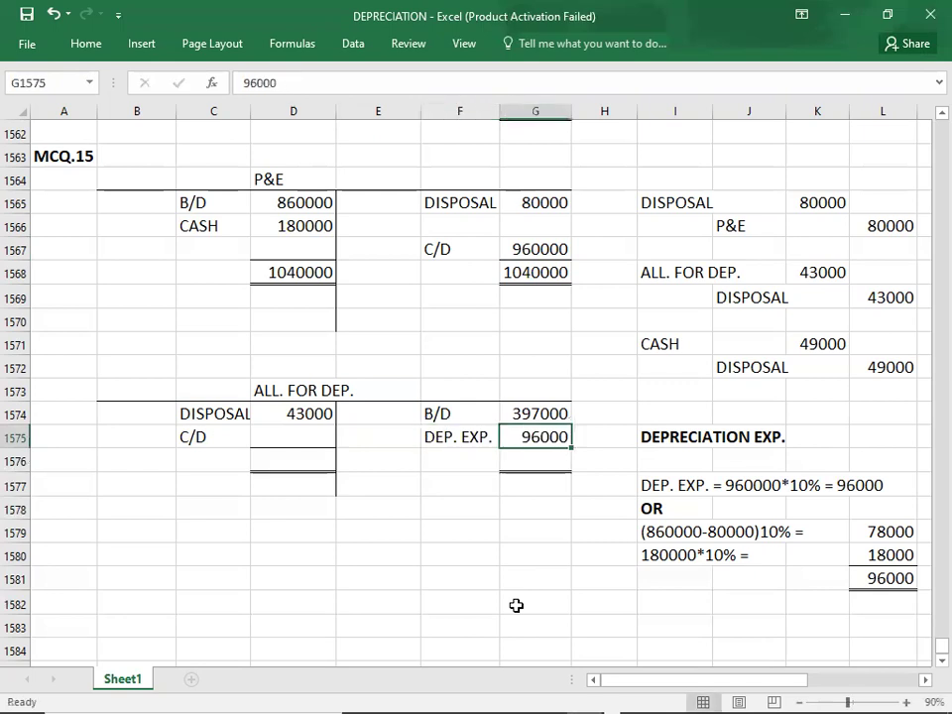
Step: Sum the credit entries of the ALL. FOR DEP. account and enter 493000 as the total in G1576 and D1576
key(Up)
key(shift+Down)
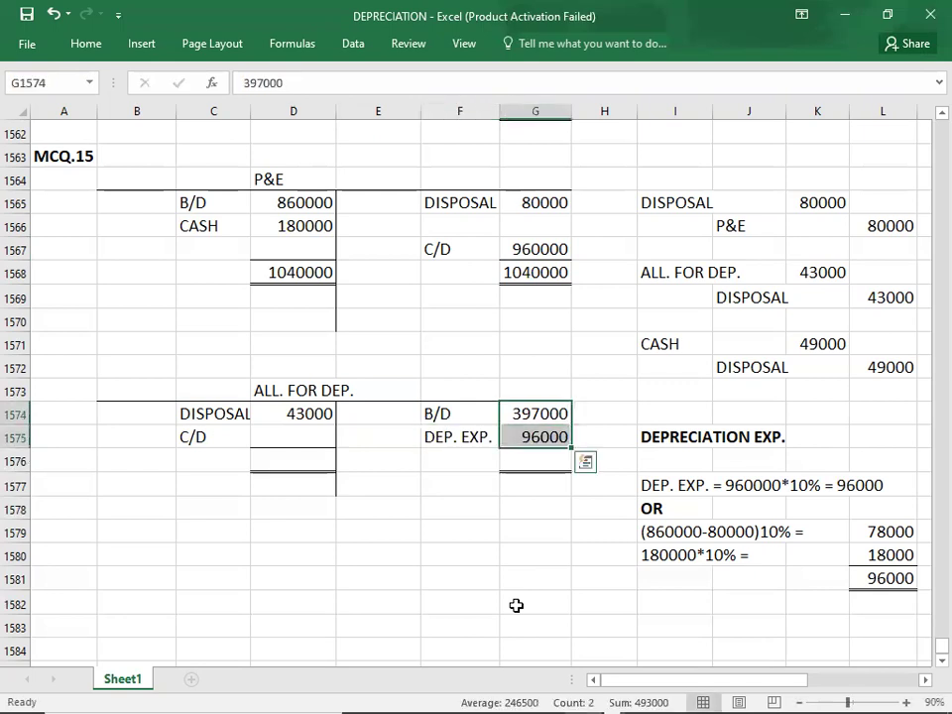
click(528, 464)
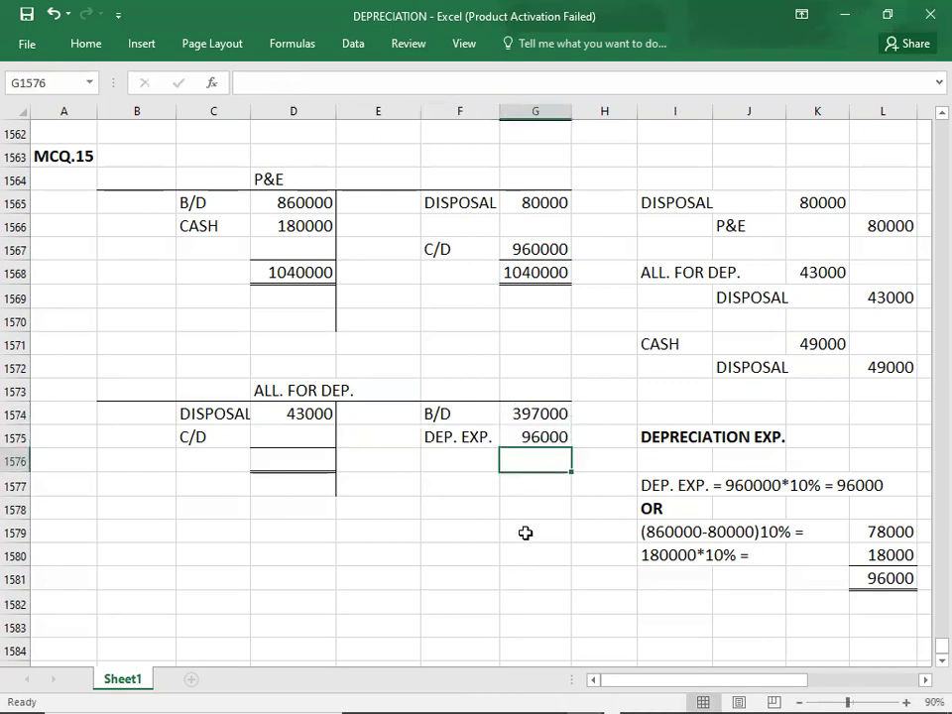
text(493000)
key(Left)
key(Left)
key(Left)
text(493000)
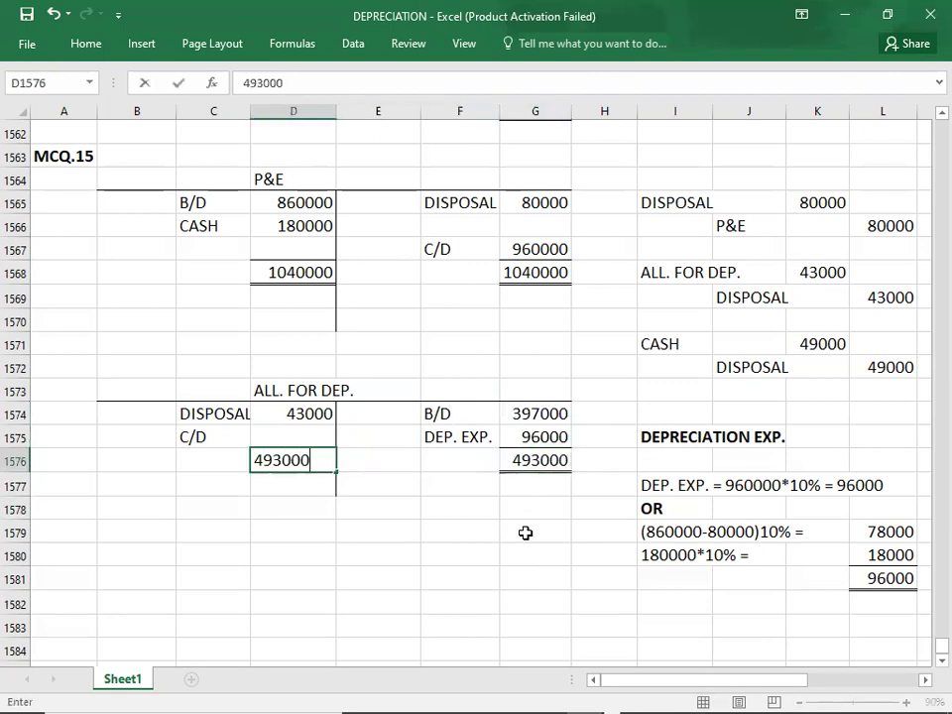
text(1)
key(BackSpace)
key(Up)
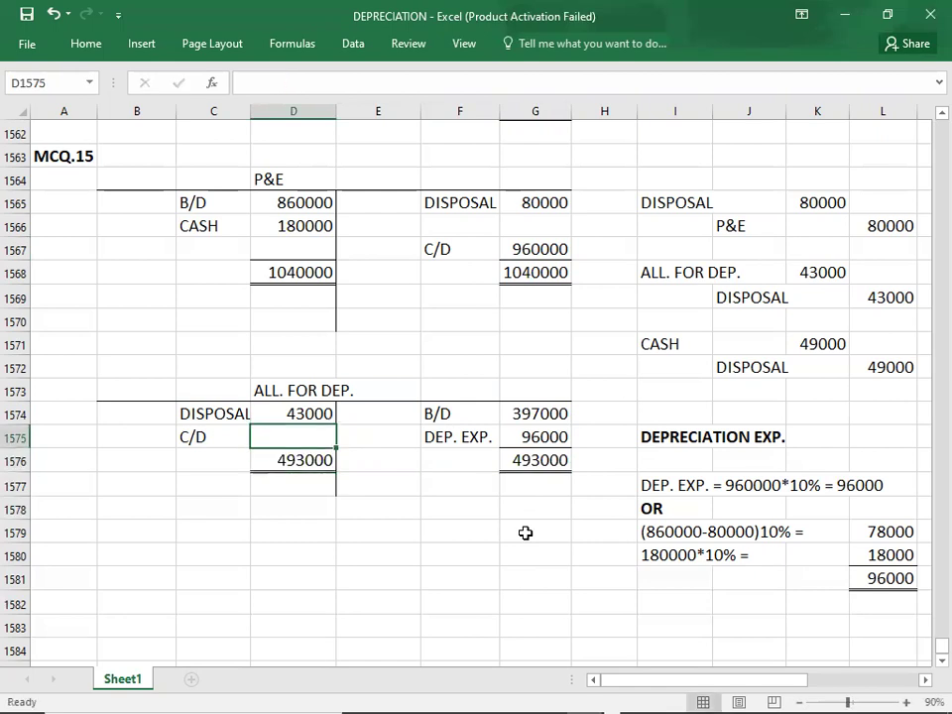
Step: Enter 450000 in D1575 as the C/D balance of the ALL. FOR DEP. account
text(45000)
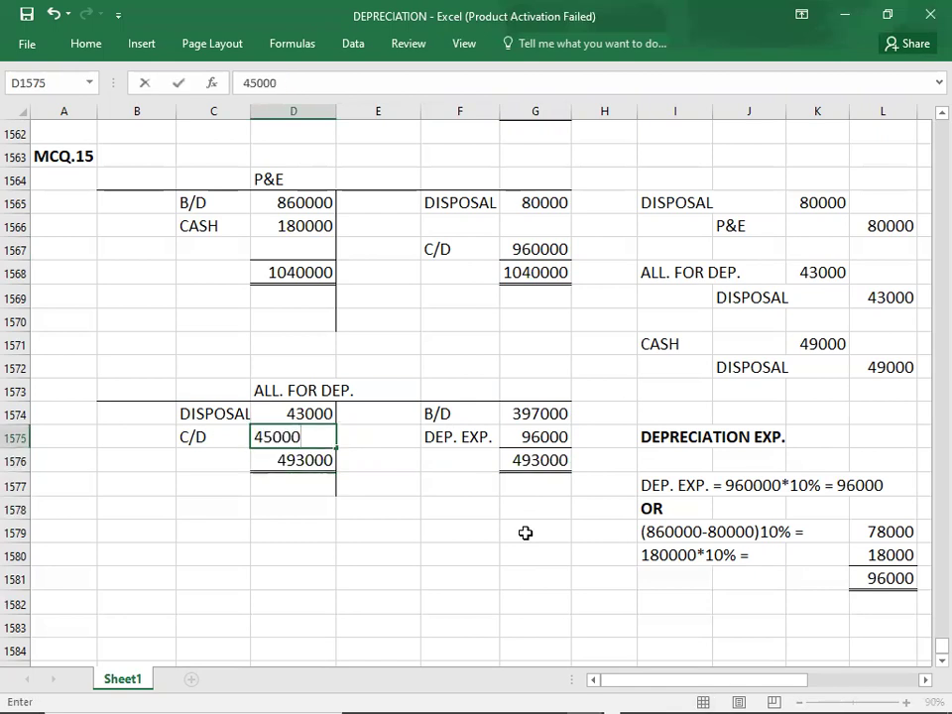
text(0)
key(Return)
key(Return)
key(Return)
key(Return)
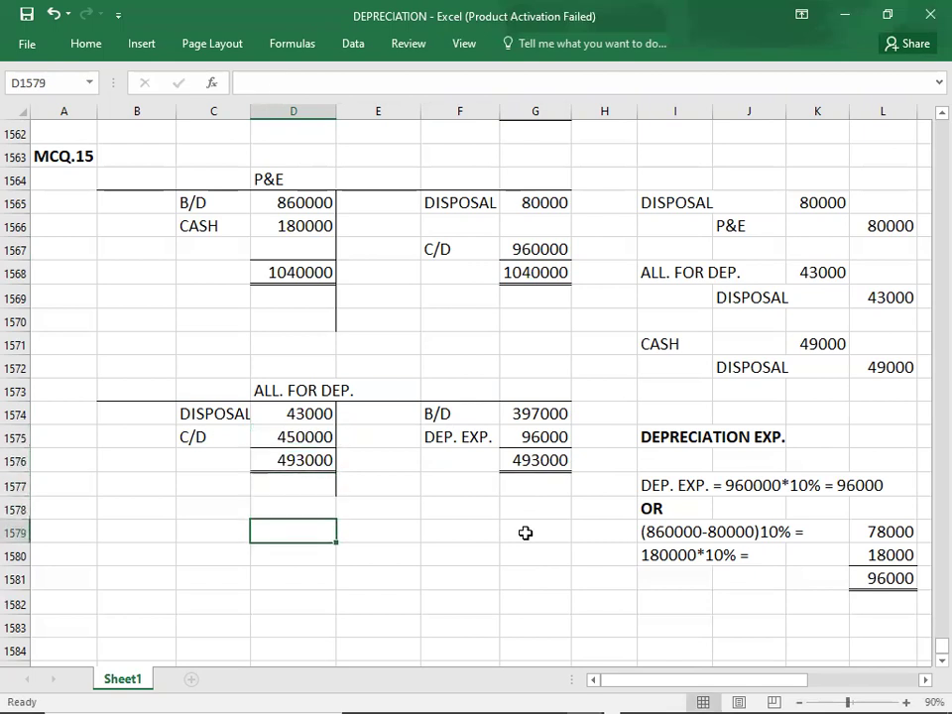
Step: Start the net book value calculation with P&E COST in B1579 and 960000 in E1579
click(113, 534)
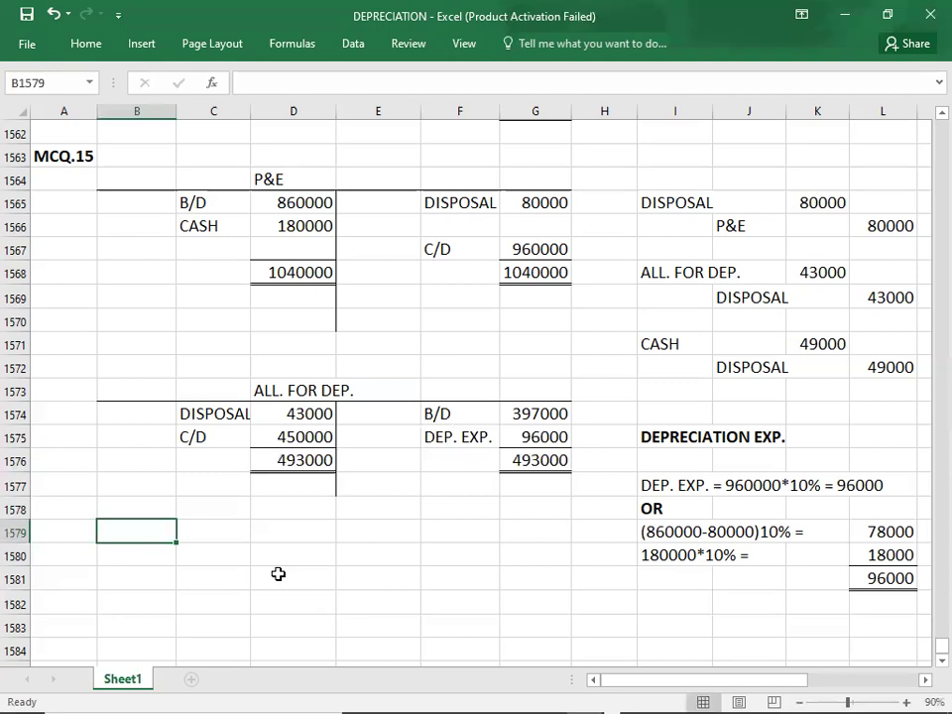
text(P&E COST)
key(Tab)
key(Tab)
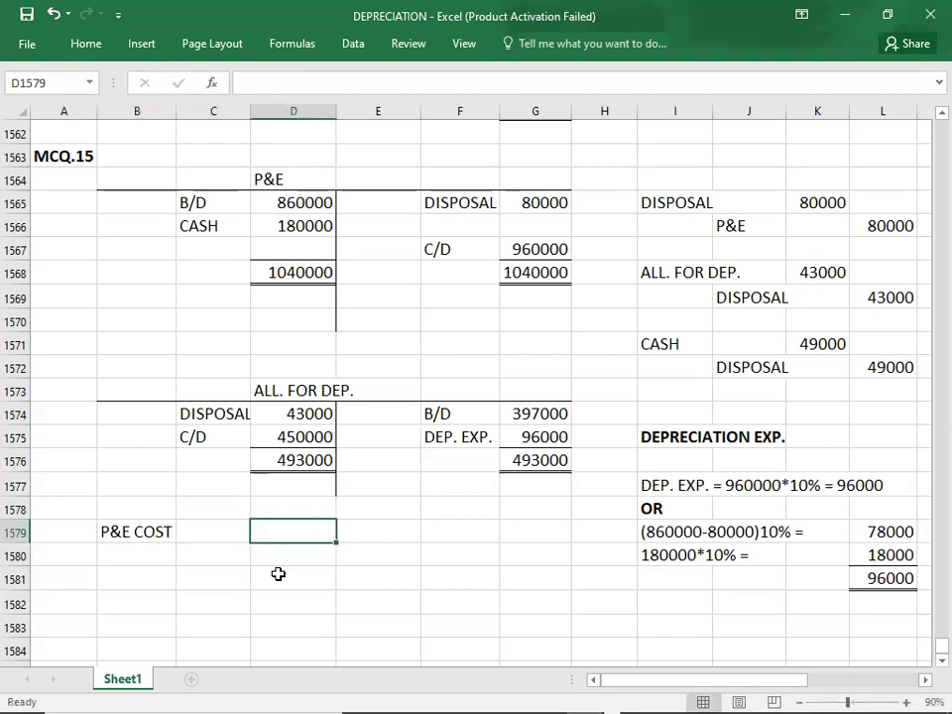
key(Tab)
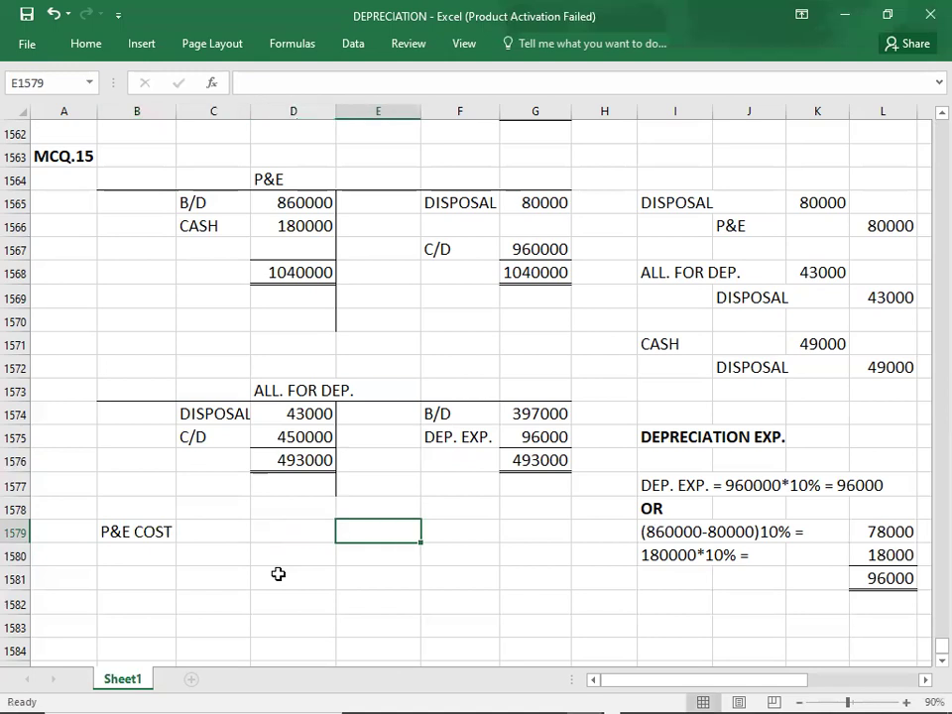
text(960000)
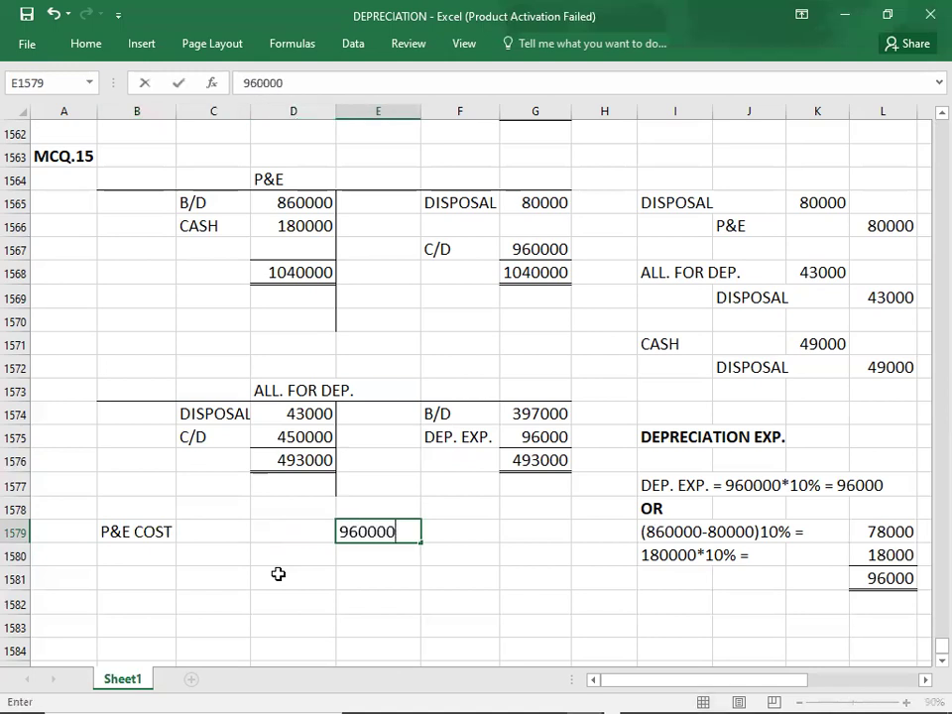
key(Return)
Step: Add the accumulated depreciation line with ACC. DEP. in B1580 and -450000 in E1580
text(ACC. DEP.)
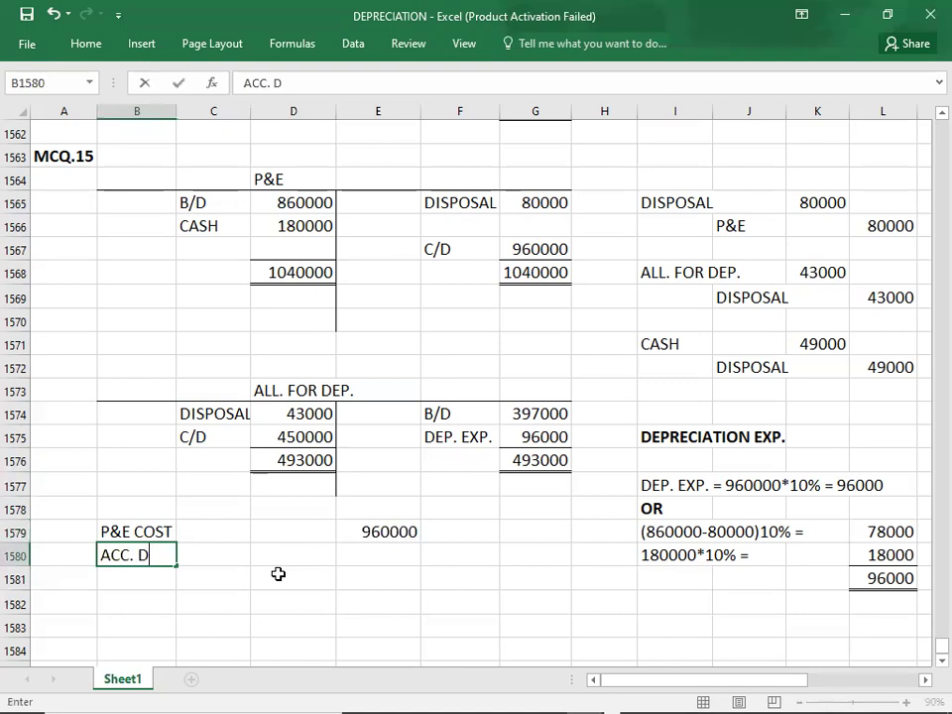
key(Right)
key(Right)
key(Right)
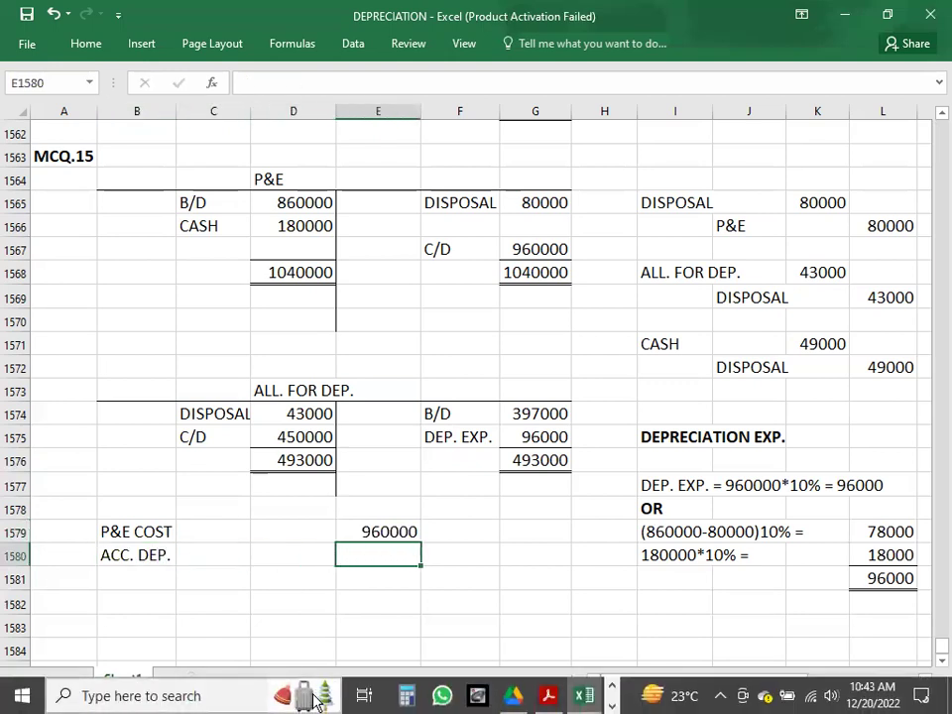
click(314, 697)
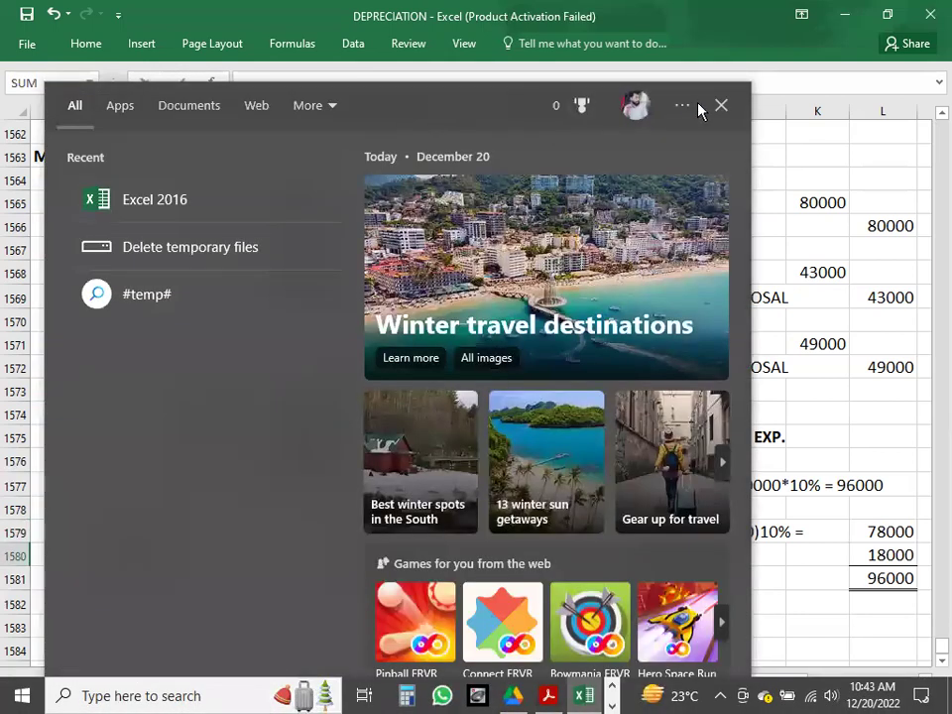
click(720, 105)
text(-450000)
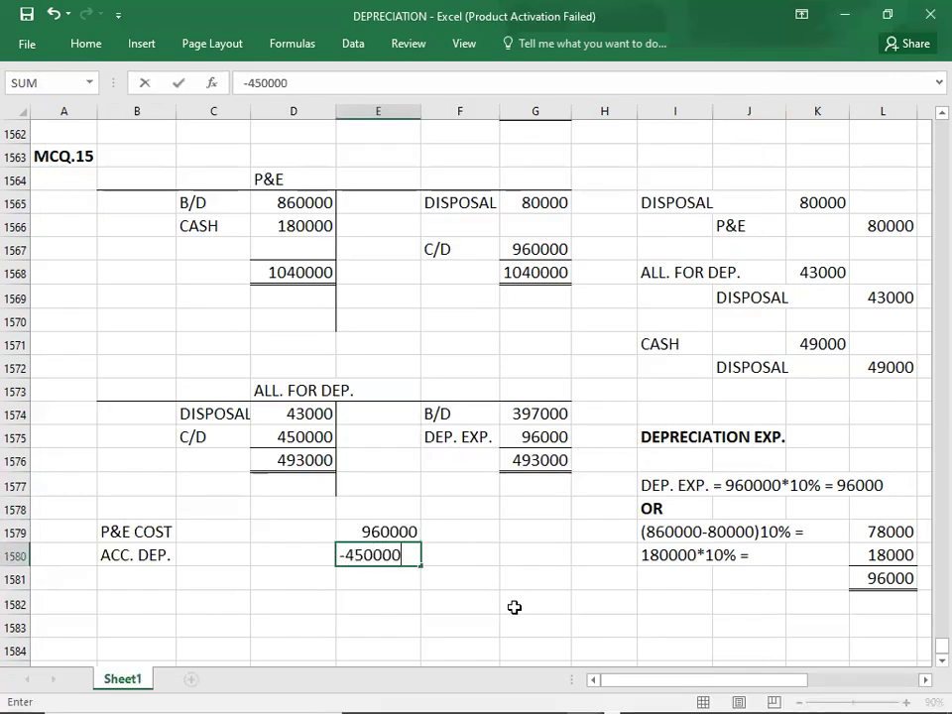
key(Return)
Step: Enter NBV in B1581 and the resulting net book value 510000 in E1581
text(NBV)
key(Tab)
key(Tab)
key(Tab)
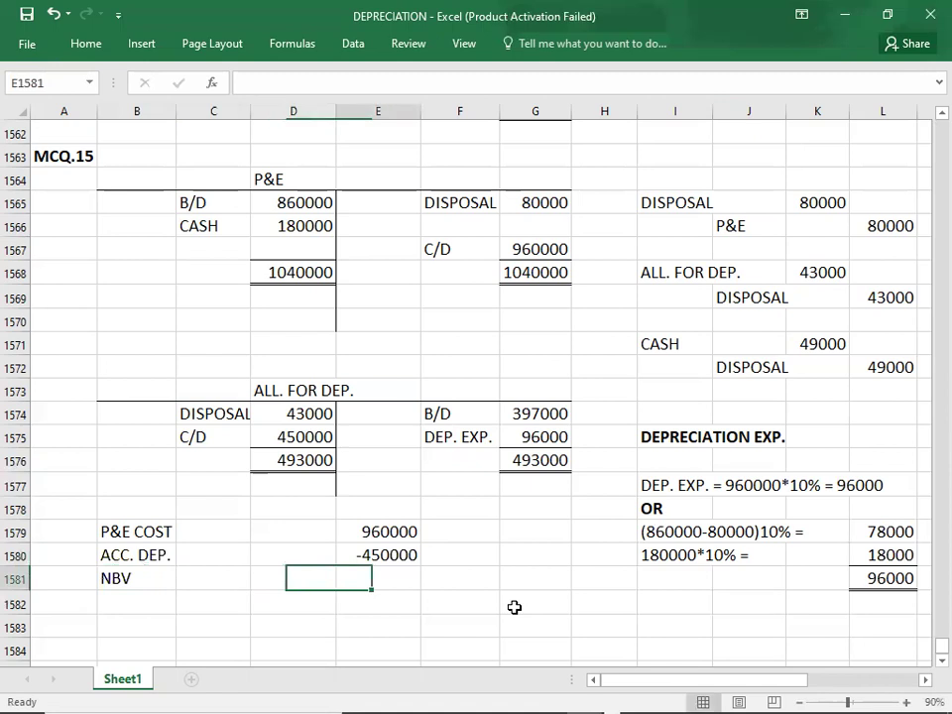
text(510000)
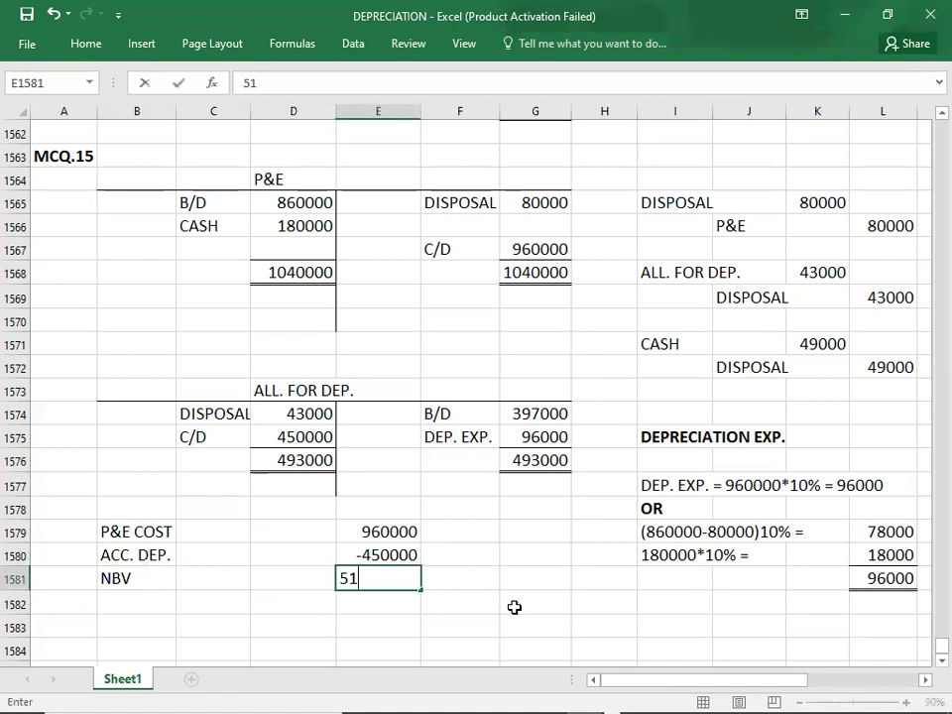
key(Return)
Step: Apply a top and double bottom border to the net book value in E1581
key(Up)
key(Tab)
key(Tab)
key(Tab)
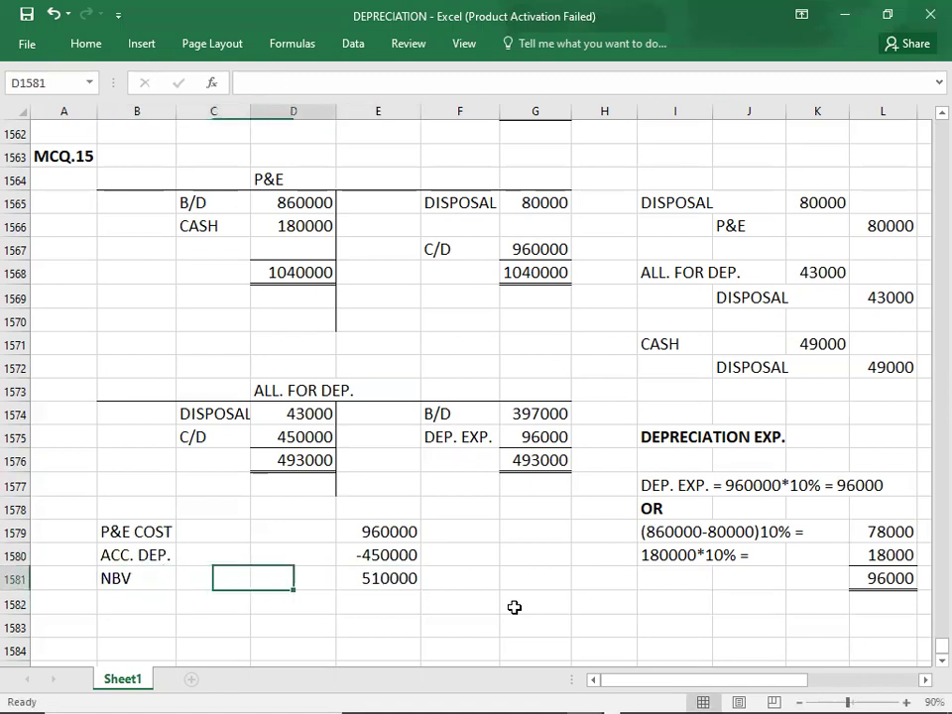
click(83, 50)
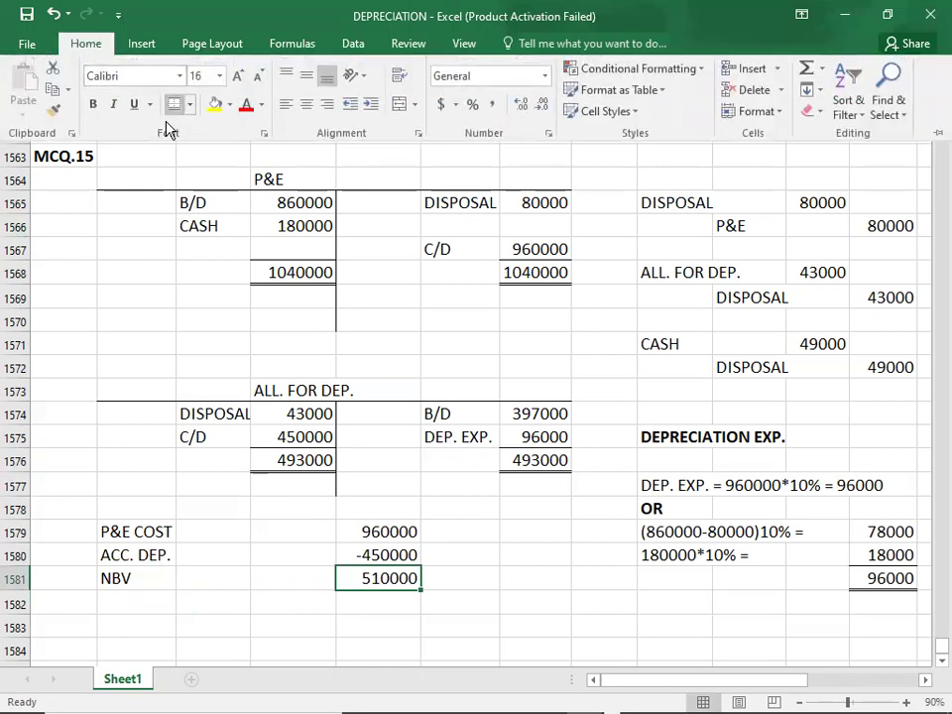
click(58, 182)
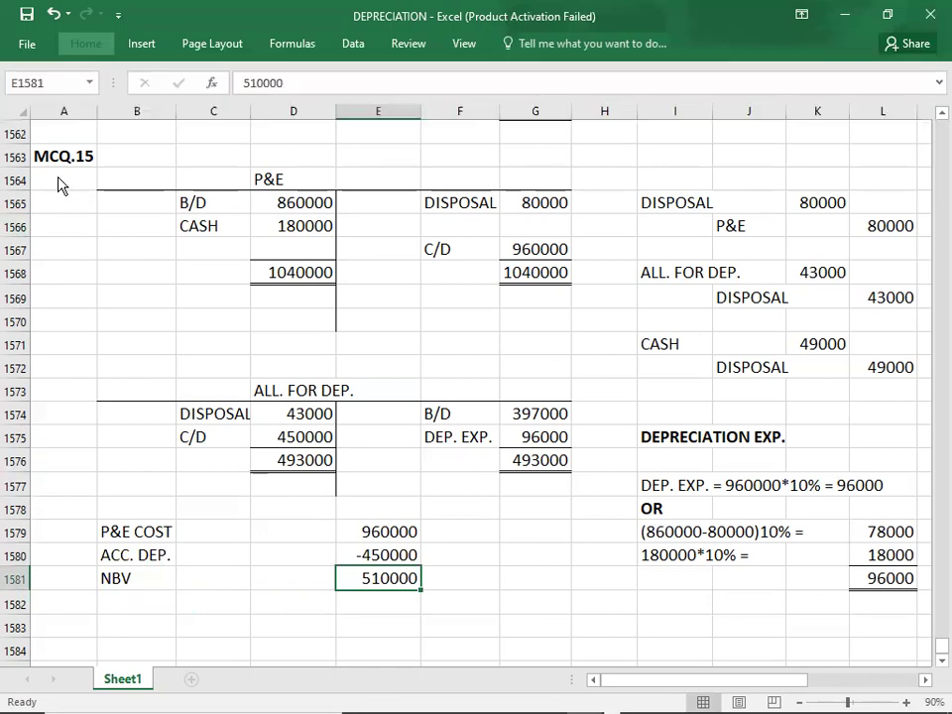
click(78, 622)
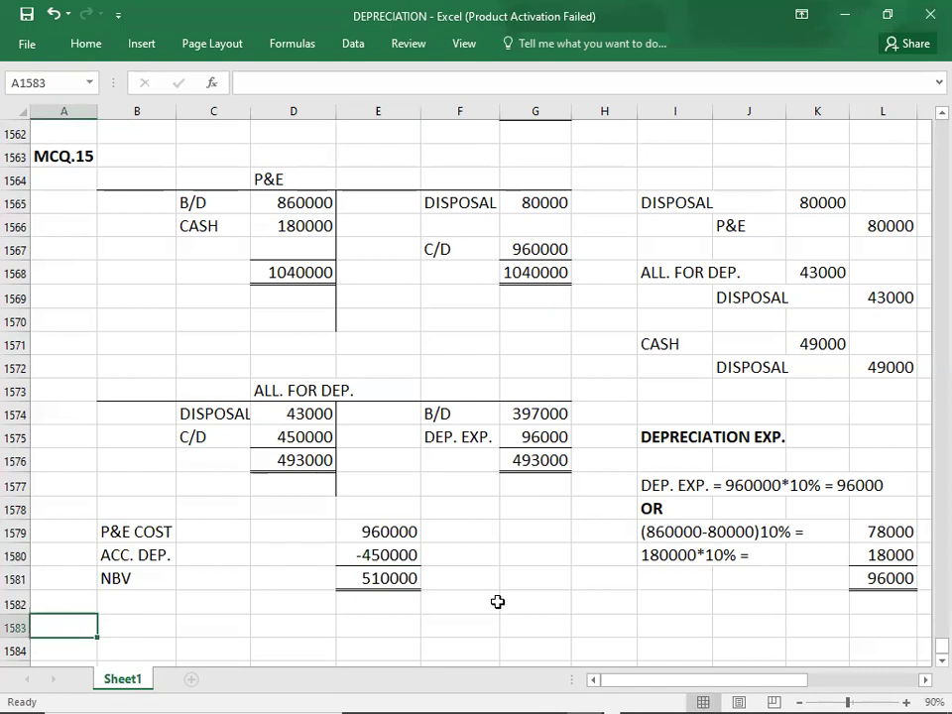